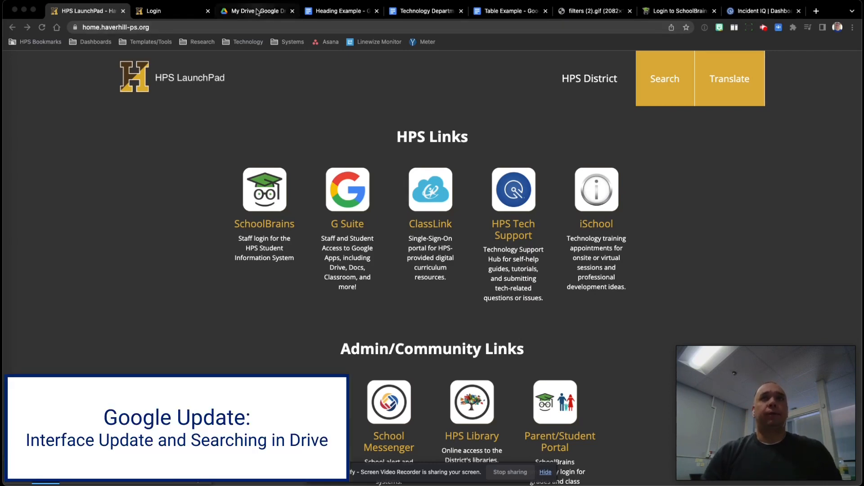
Step: Switch to Google Drive, select the Documents, Maps and Meeting Reports folders, and view the additional actions available for them
{"action": "left_click", "coordinate": [280, 16]}
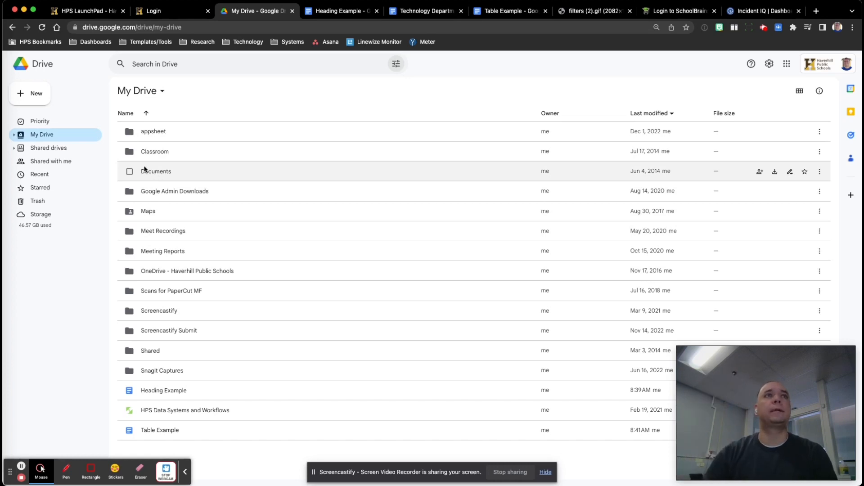
{"action": "left_click", "coordinate": [129, 171]}
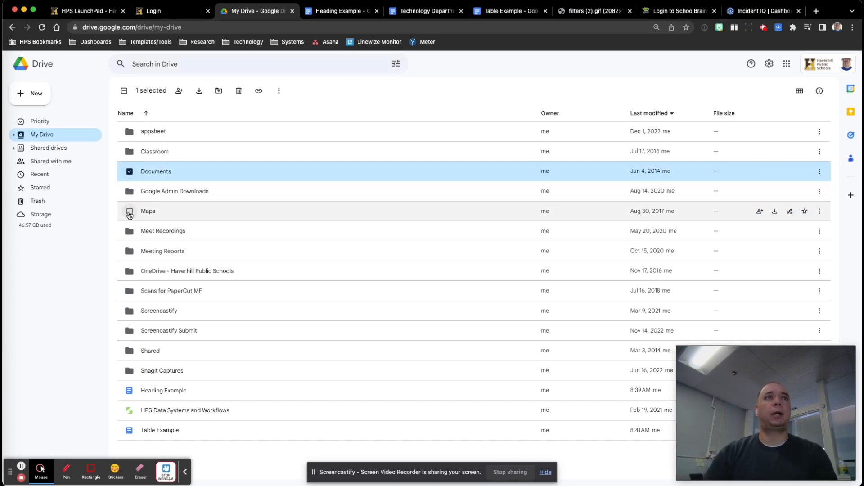
{"action": "left_click", "coordinate": [129, 211]}
{"action": "left_click", "coordinate": [130, 250]}
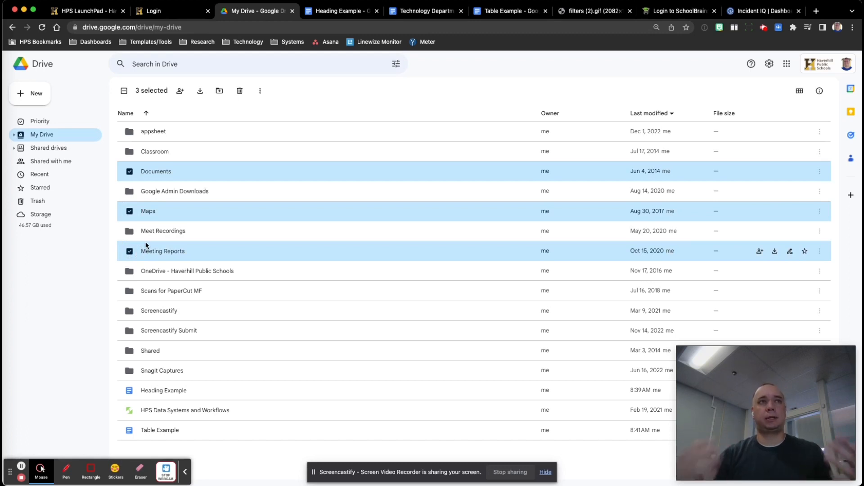
{"action": "left_click", "coordinate": [261, 92]}
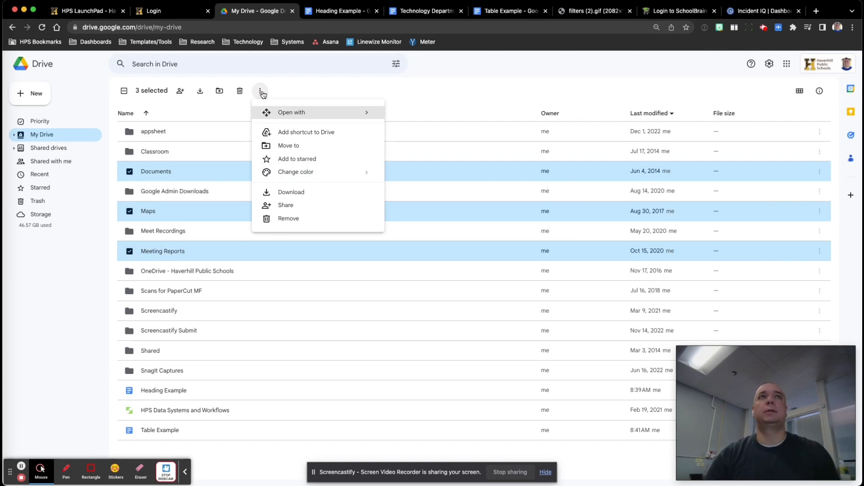
{"action": "left_click", "coordinate": [298, 92]}
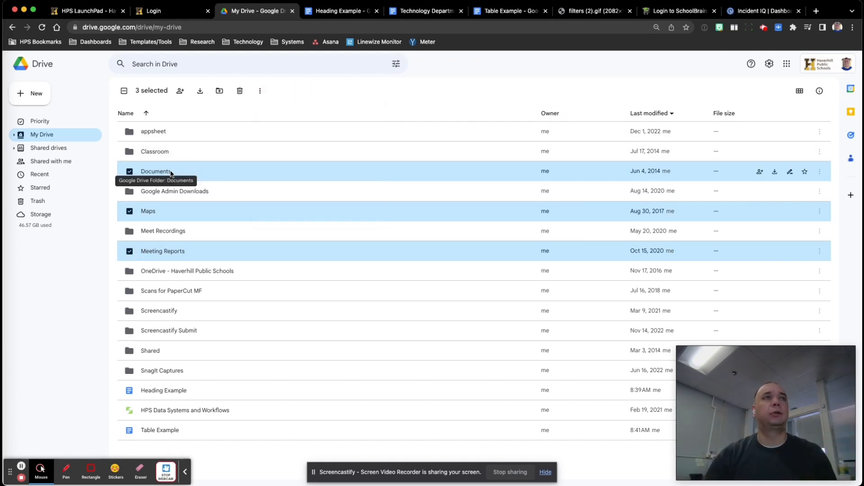
Step: Replace the current selection with the range of folders from Maps through Screencastify
{"action": "left_click", "coordinate": [130, 171]}
{"action": "left_click", "coordinate": [129, 211]}
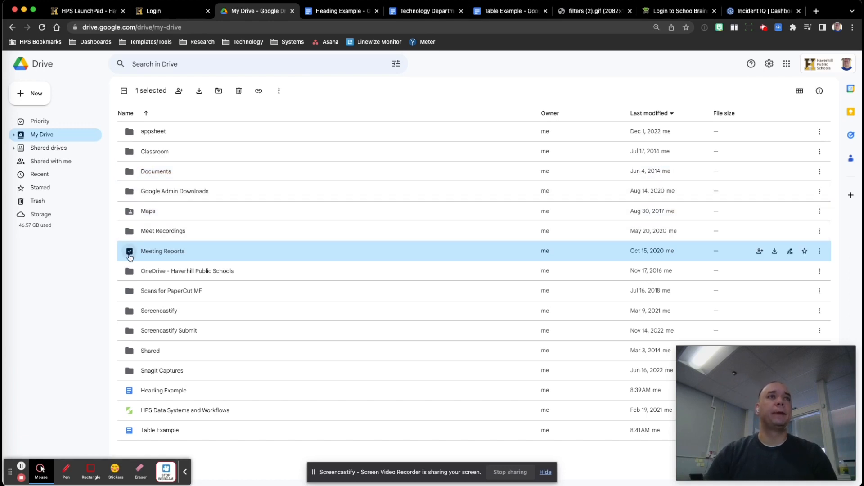
{"action": "left_click", "coordinate": [130, 252]}
{"action": "left_click", "coordinate": [186, 216]}
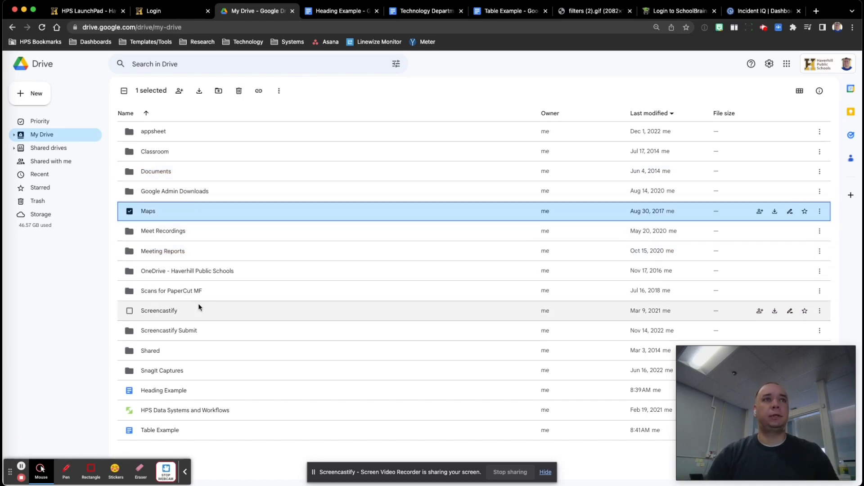
{"action": "left_click", "coordinate": [199, 308], "text": "shift"}
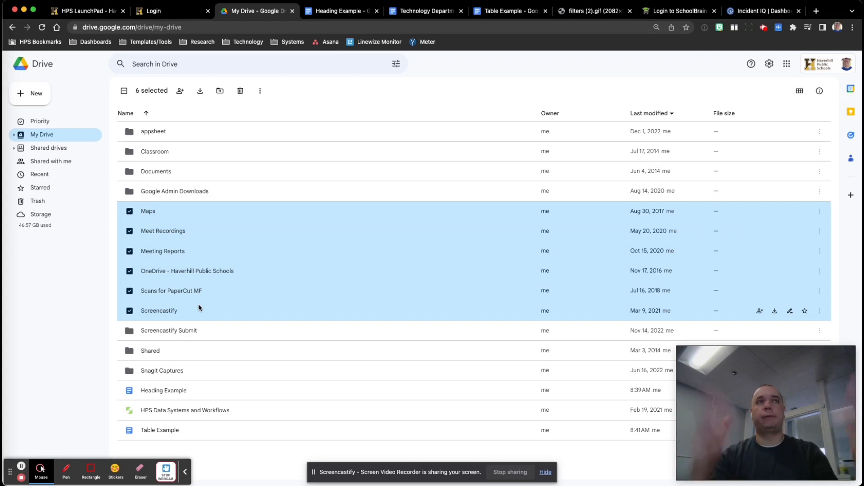
Step: Select only the Google Admin Downloads folder to bring up its actions, and clear the selection
{"action": "left_click", "coordinate": [188, 193]}
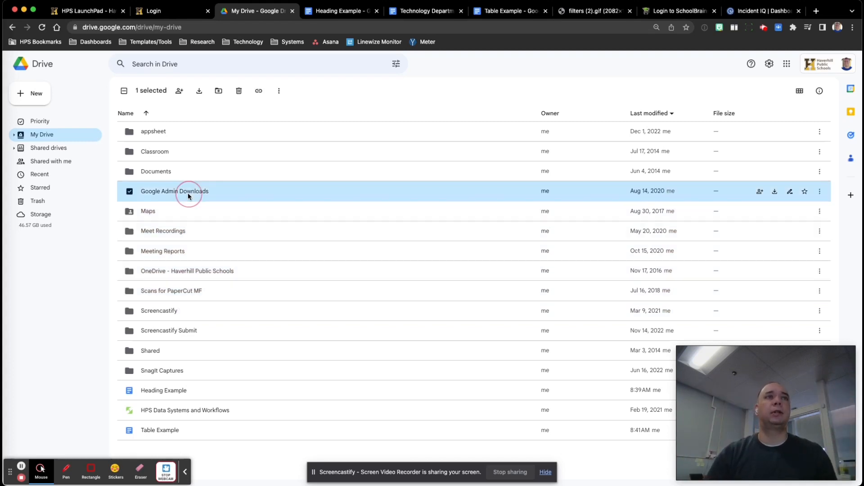
{"action": "left_click", "coordinate": [131, 192]}
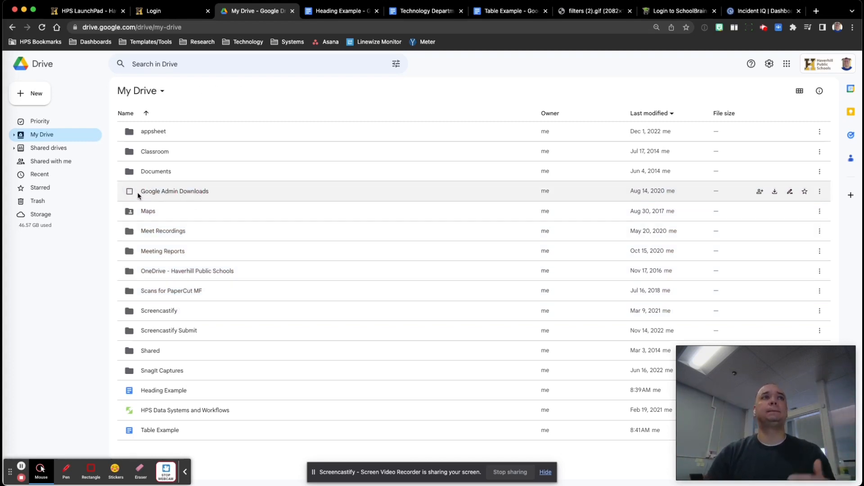
{"action": "left_click", "coordinate": [137, 193]}
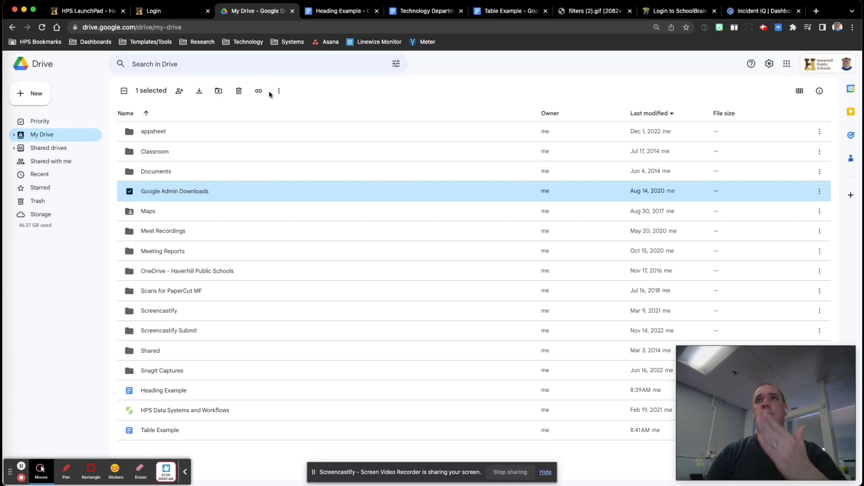
{"action": "left_click", "coordinate": [131, 193]}
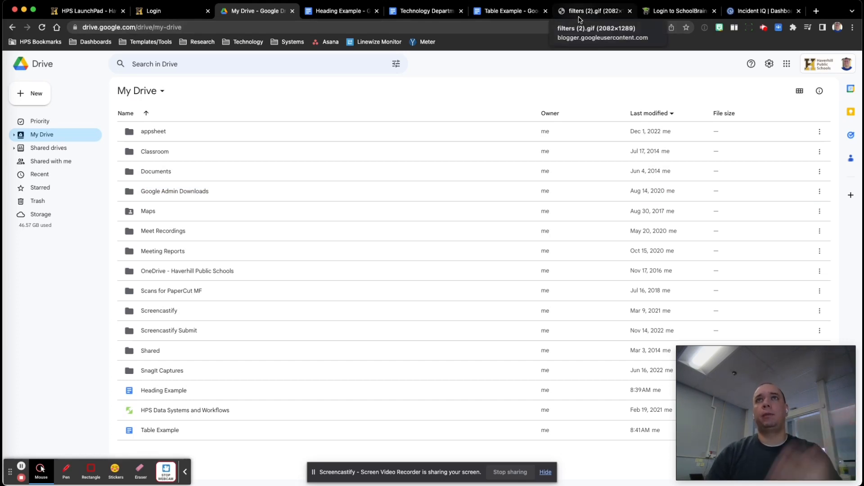
Step: View the filters (2).gif image that illustrates Drive's file type, last modified and people filters
{"action": "left_click", "coordinate": [579, 18]}
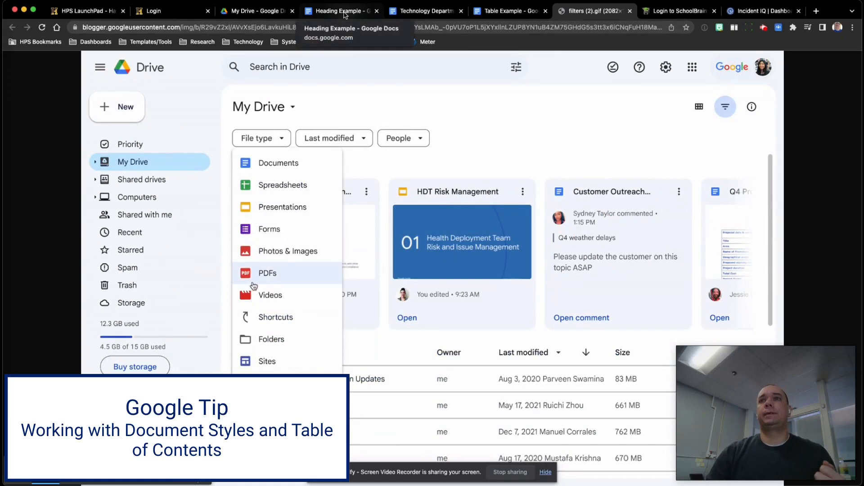
Step: Switch to the Heading Example document in Google Docs, view its version history and return to the document
{"action": "left_click", "coordinate": [345, 15]}
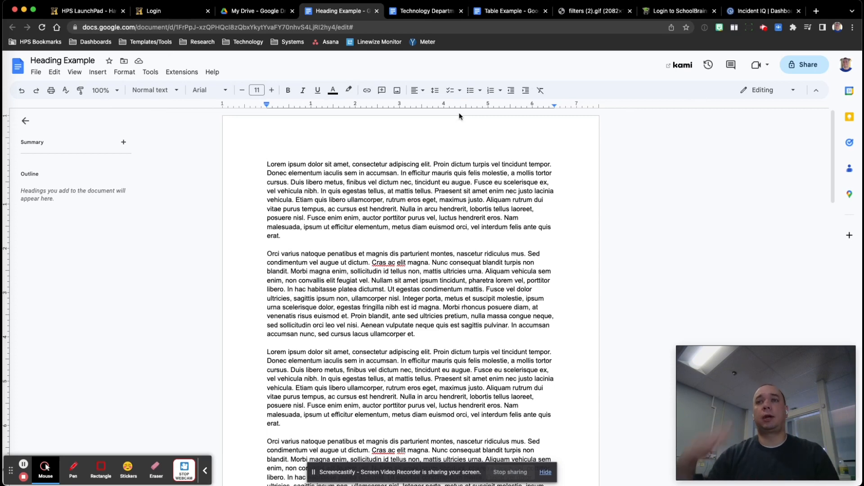
{"action": "left_click", "coordinate": [708, 65]}
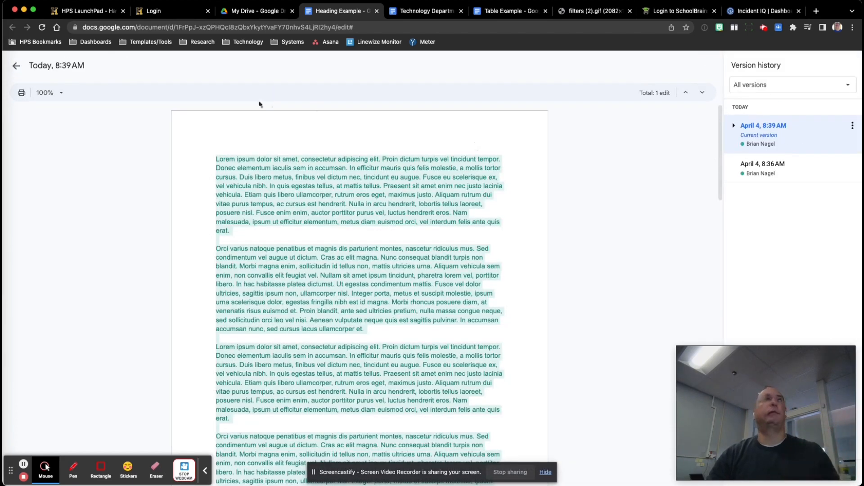
{"action": "left_click", "coordinate": [2, 44]}
{"action": "left_click", "coordinate": [589, 147]}
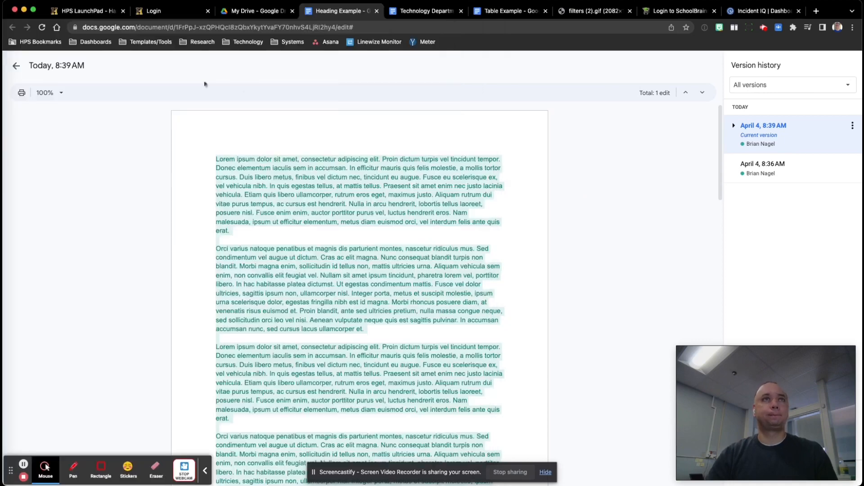
{"action": "left_click", "coordinate": [16, 65]}
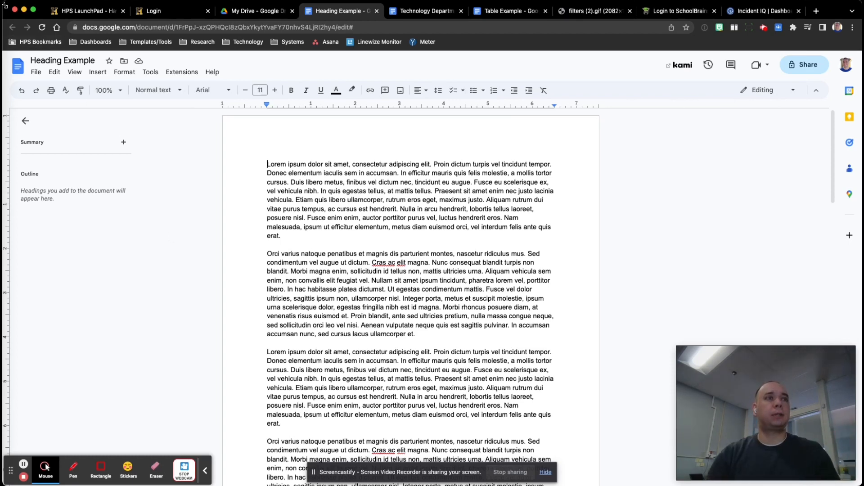
Step: Narrow the browser window to look at the collapsed formatting options, and restore the window to full width
{"action": "left_click_drag", "start_coordinate": [4, 5], "coordinate": [96, 4]}
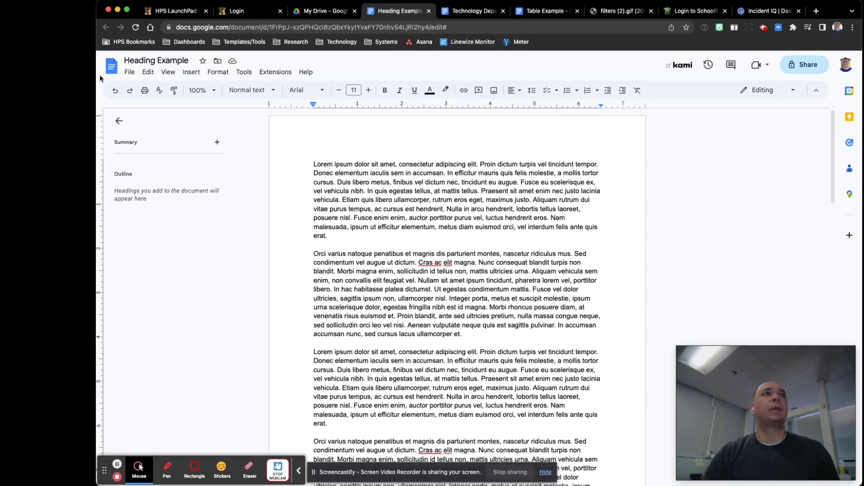
{"action": "left_click_drag", "start_coordinate": [95, 72], "coordinate": [280, 72]}
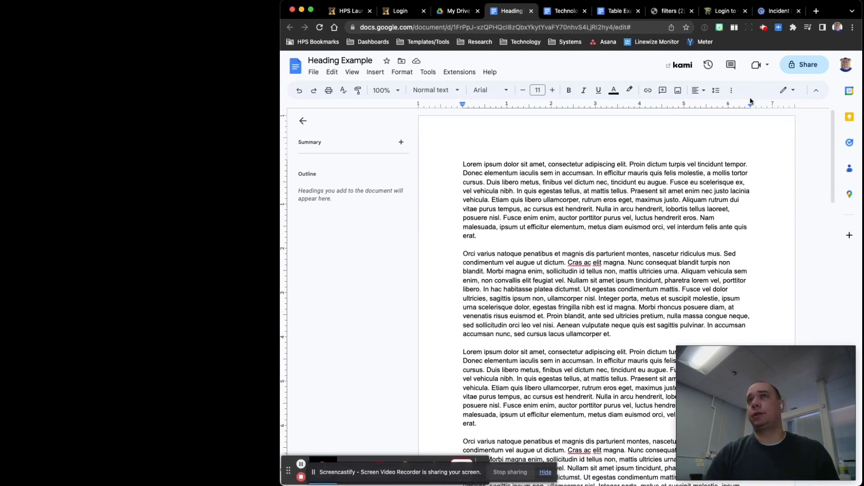
{"action": "left_click", "coordinate": [731, 90]}
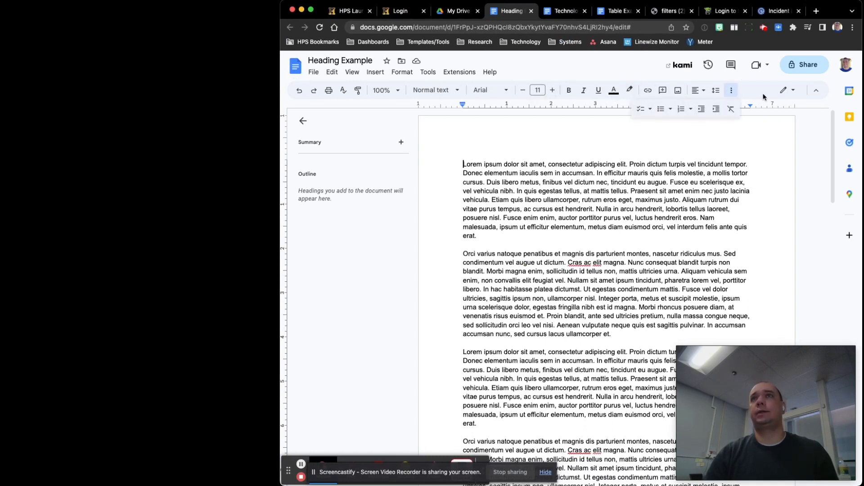
{"action": "left_click", "coordinate": [731, 91]}
{"action": "left_click", "coordinate": [732, 93]}
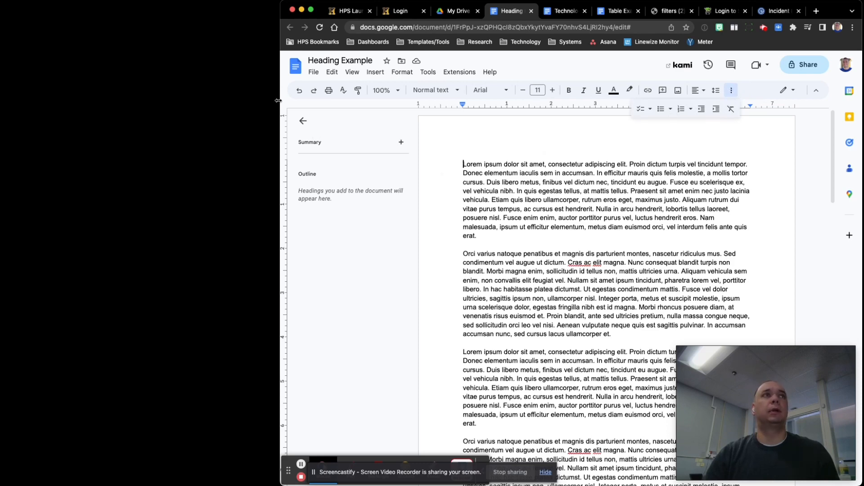
{"action": "left_click_drag", "start_coordinate": [278, 100], "coordinate": [1, 100]}
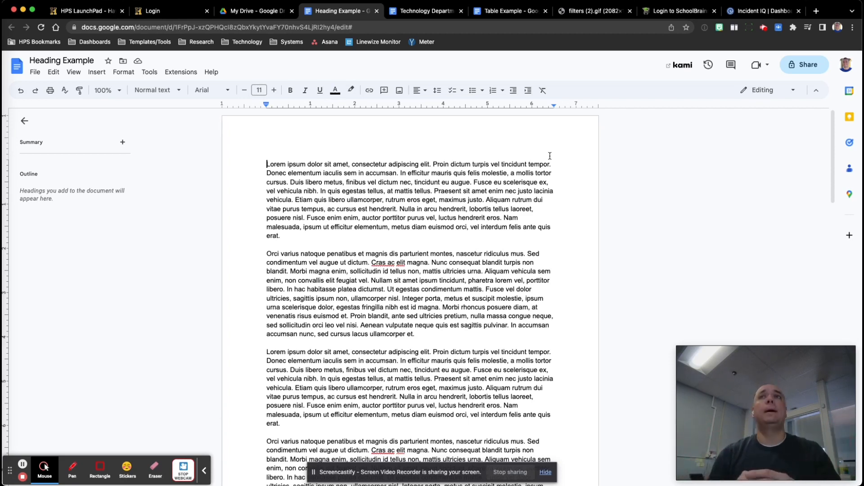
Step: Insert the lines "This is a title" and "This is a subtitle" above the first paragraph of the document
{"action": "scroll", "coordinate": [534, 244], "scroll_direction": "down", "scroll_amount": 15}
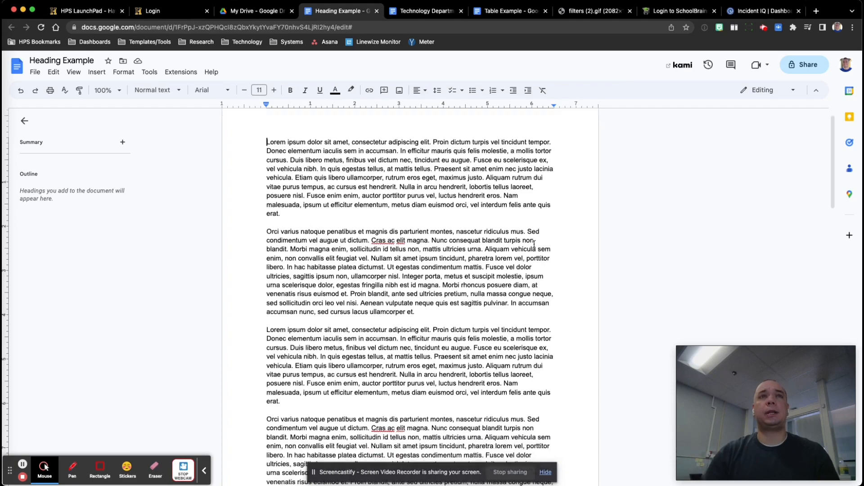
{"action": "scroll", "coordinate": [534, 244], "scroll_direction": "up", "scroll_amount": 18}
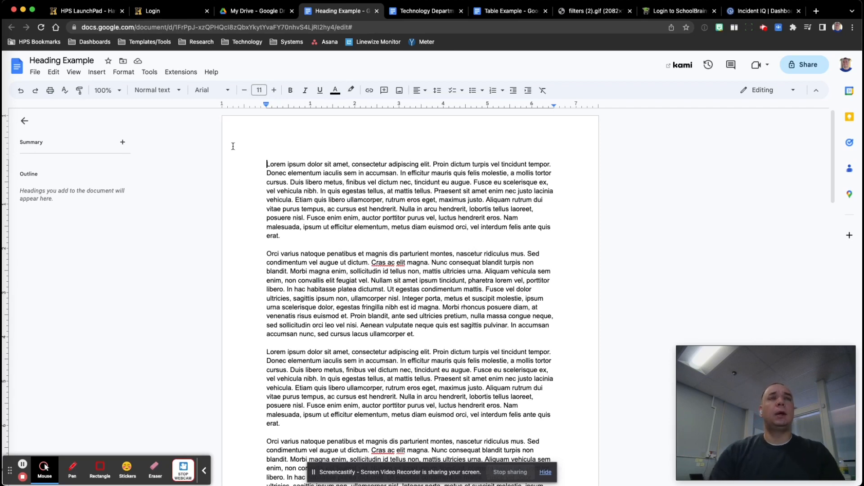
{"action": "left_click_drag", "start_coordinate": [232, 147], "coordinate": [270, 170]}
{"action": "left_click", "coordinate": [270, 166]}
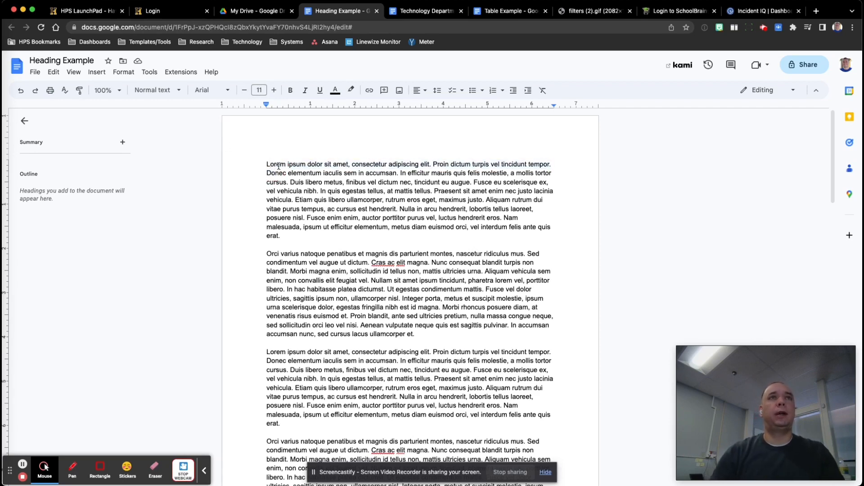
{"action": "key", "text": "Return"}
{"action": "type", "text": "This is a"}
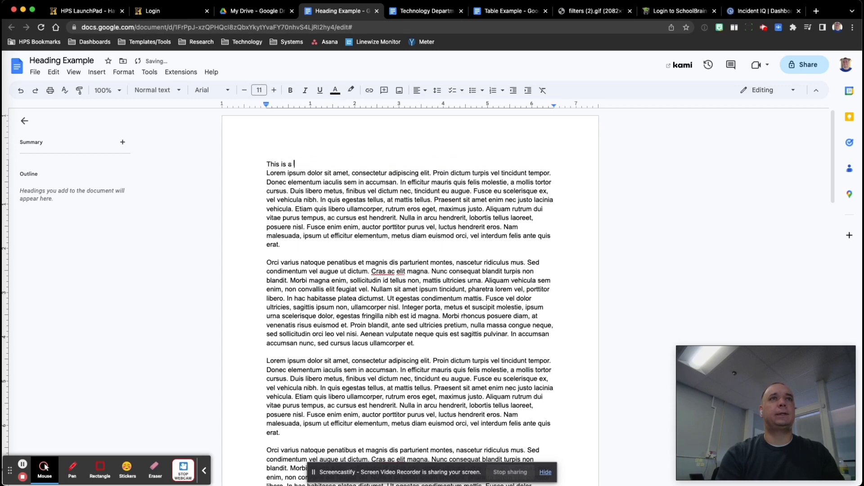
{"action": "type", "text": " title"}
{"action": "key", "text": "Return"}
{"action": "type", "text": "This is a subtitle"}
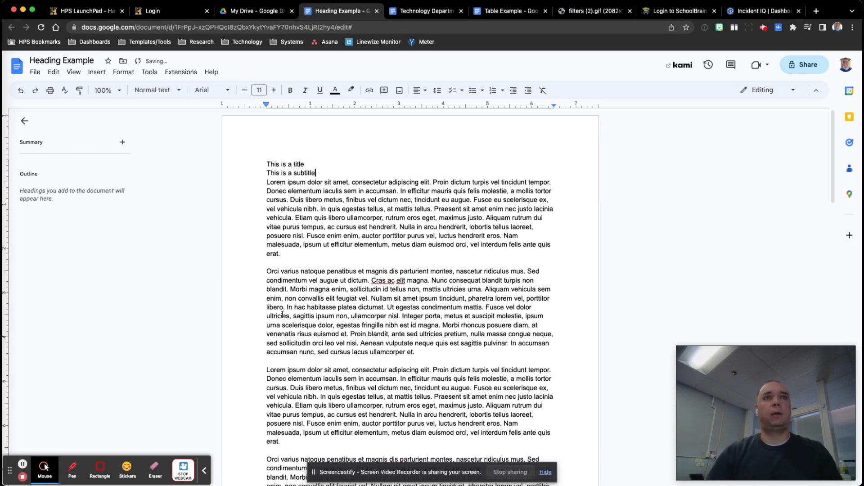
Step: Insert the line "Heading Here" above the third body paragraph and "Heading Here again" above the second paragraph on page 2
{"action": "key", "text": "Return"}
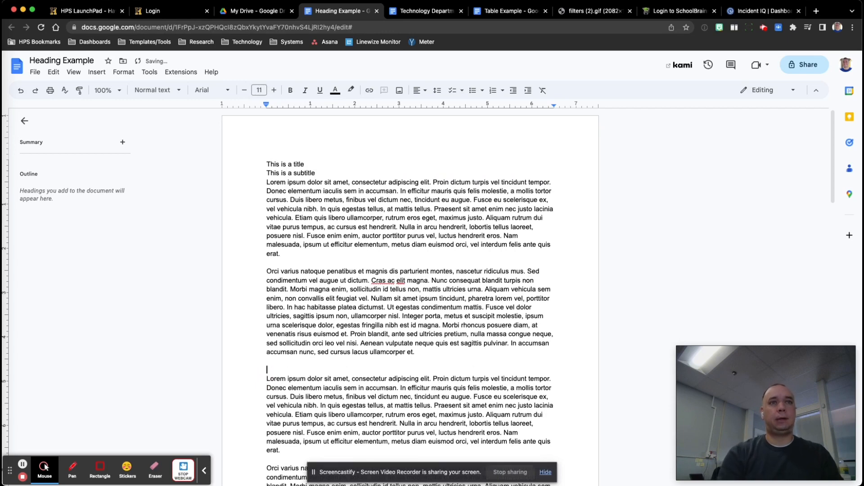
{"action": "type", "text": "Heading Here"}
{"action": "scroll", "coordinate": [268, 343], "scroll_direction": "down", "scroll_amount": 10}
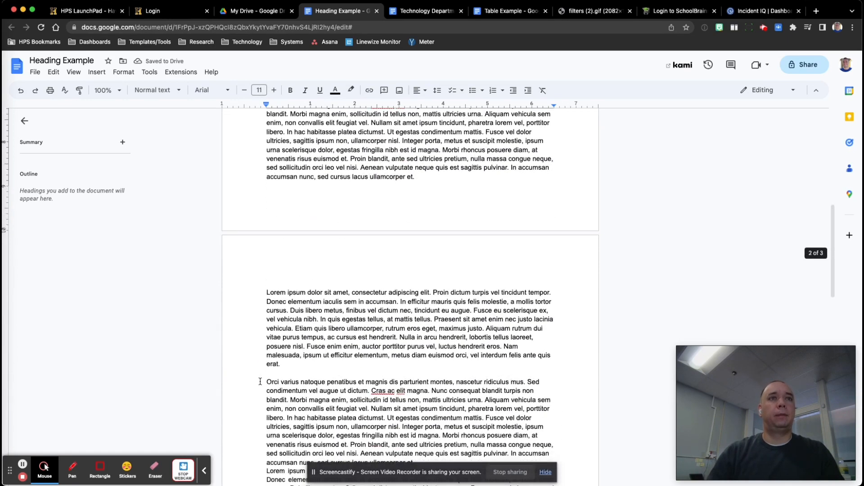
{"action": "left_click", "coordinate": [266, 382]}
{"action": "key", "text": "Return"}
{"action": "type", "text": "Je"}
{"action": "key", "text": "BackSpace"}
{"action": "key", "text": "BackSpace"}
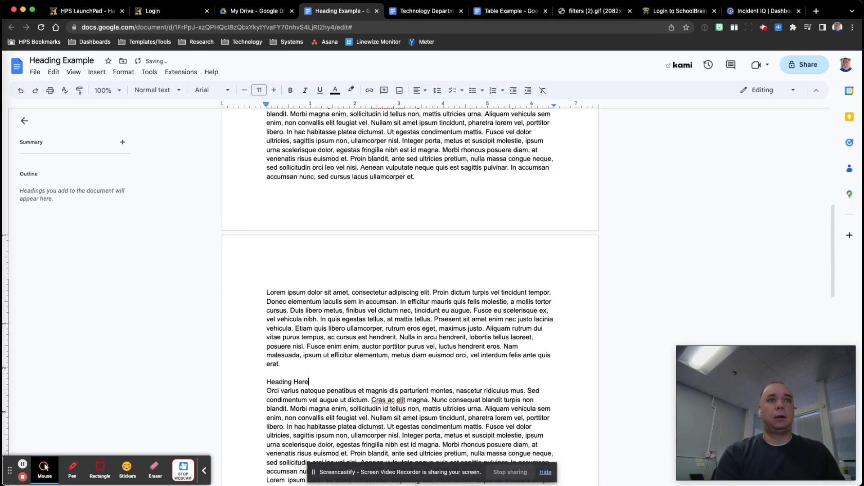
Step: Insert the line "Another Heading" above the last paragraph on page 3
{"action": "scroll", "coordinate": [259, 377], "scroll_direction": "down", "scroll_amount": 15}
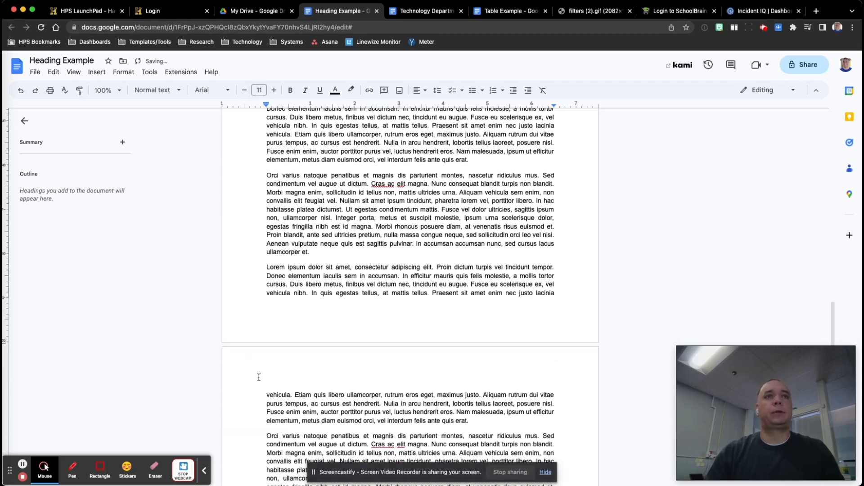
{"action": "left_click", "coordinate": [258, 431]}
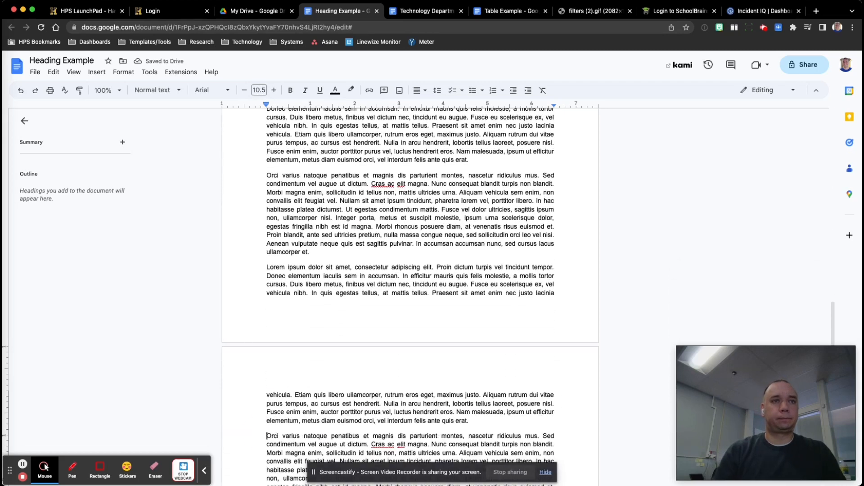
{"action": "key", "text": "Return"}
{"action": "key", "text": "Up"}
{"action": "type", "text": "Anothe"}
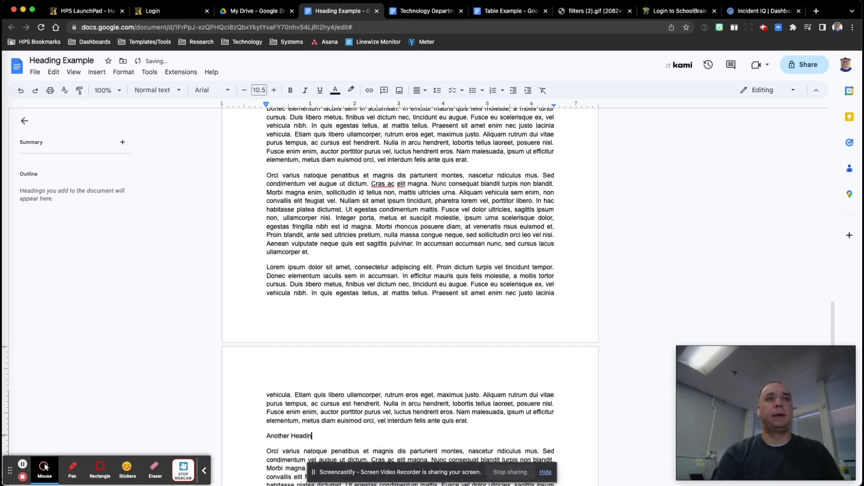
{"action": "scroll", "coordinate": [287, 393], "scroll_direction": "down", "scroll_amount": 7}
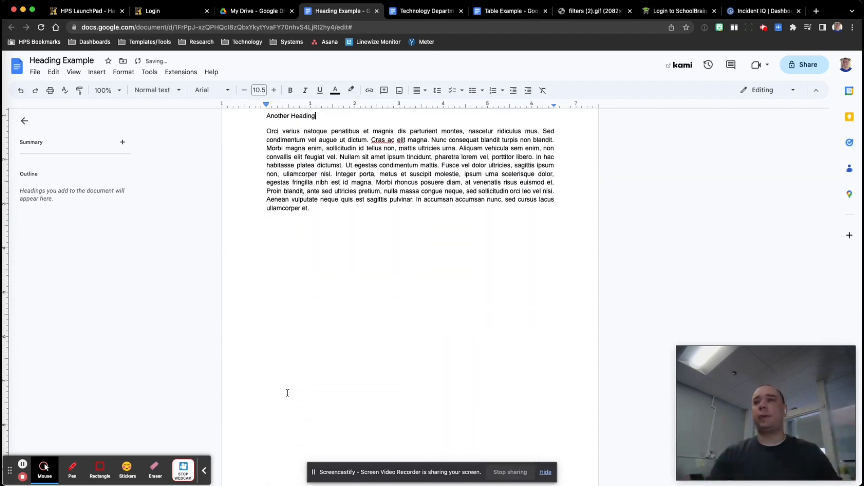
{"action": "scroll", "coordinate": [285, 391], "scroll_direction": "up", "scroll_amount": 10}
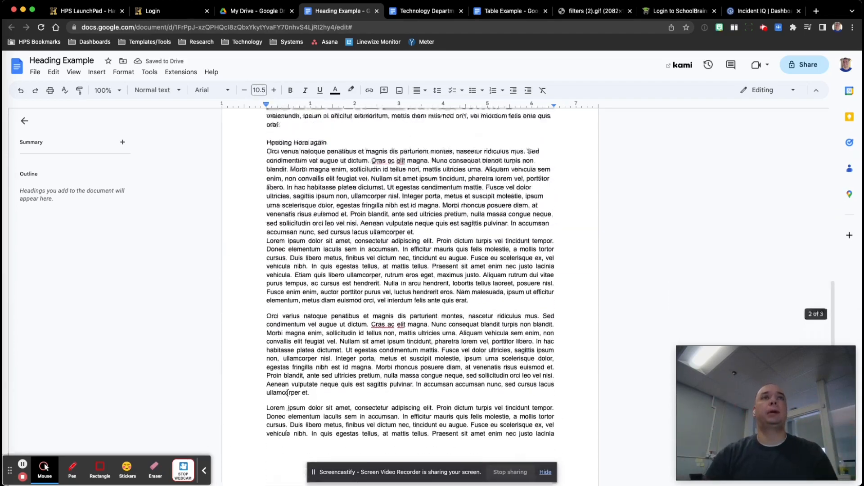
Step: Apply the Title style to the line "This is a title" at the start of the document
{"action": "scroll", "coordinate": [285, 392], "scroll_direction": "up", "scroll_amount": 5}
{"action": "left_click", "coordinate": [265, 164]}
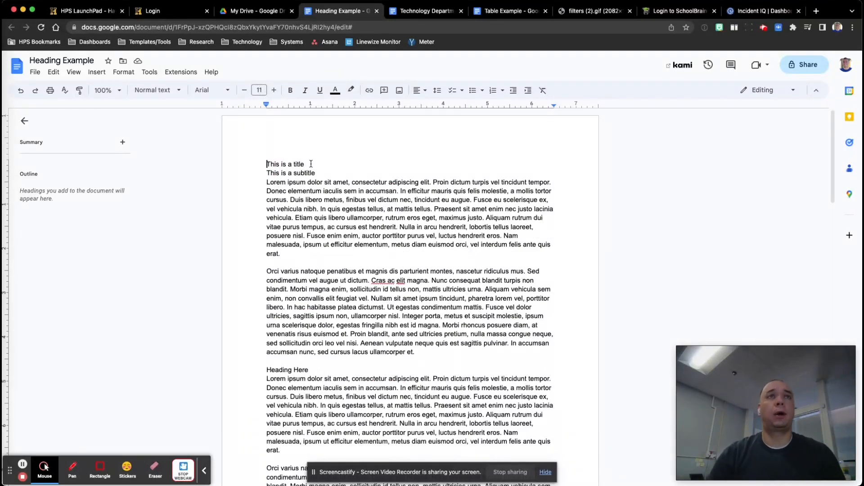
{"action": "left_click_drag", "start_coordinate": [309, 164], "coordinate": [261, 164]}
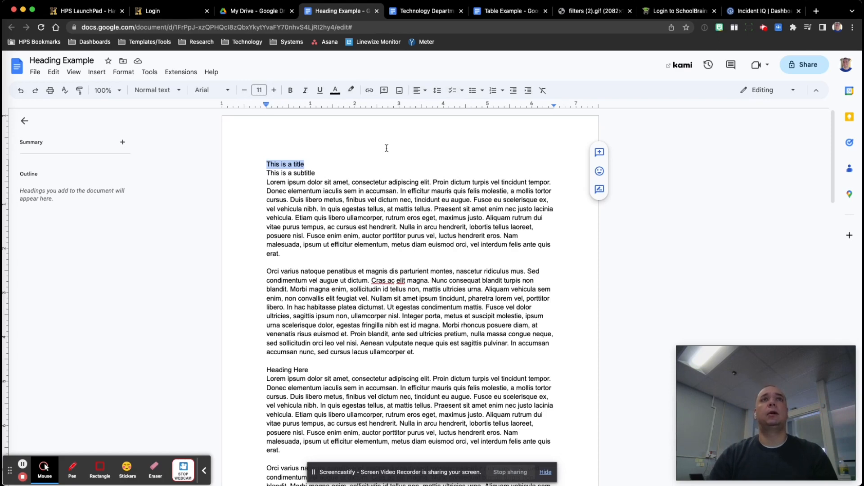
{"action": "left_click", "coordinate": [160, 93]}
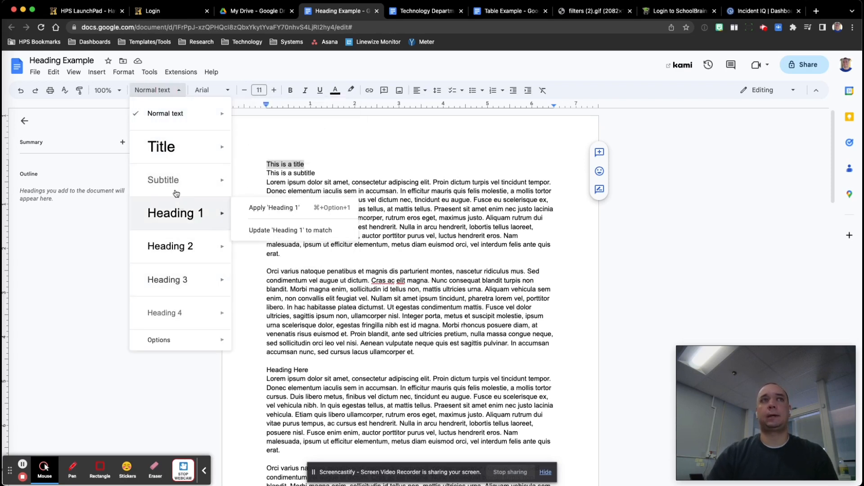
{"action": "left_click", "coordinate": [163, 157]}
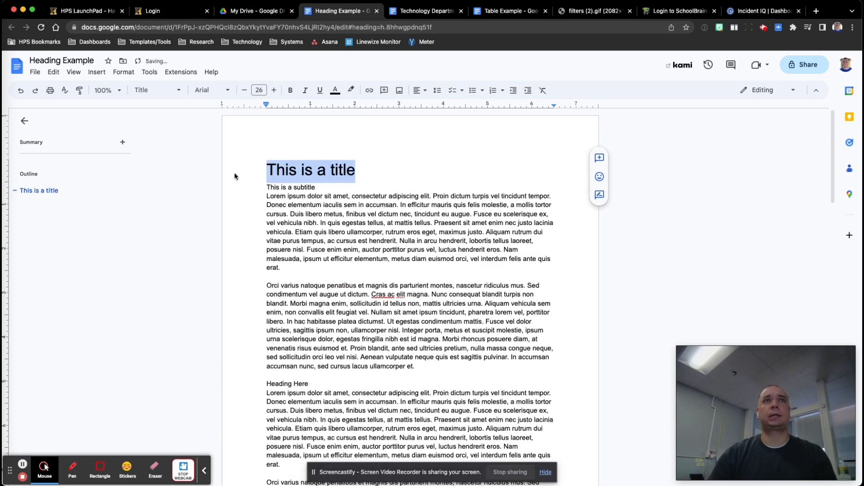
Step: Apply the Subtitle style to the line "This is a subtitle" below the title
{"action": "left_click", "coordinate": [272, 187]}
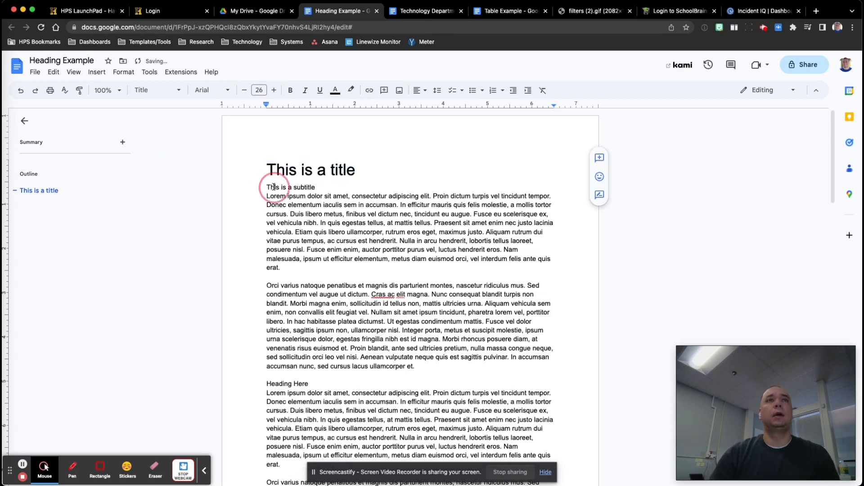
{"action": "left_click", "coordinate": [152, 92]}
{"action": "left_click", "coordinate": [163, 180]}
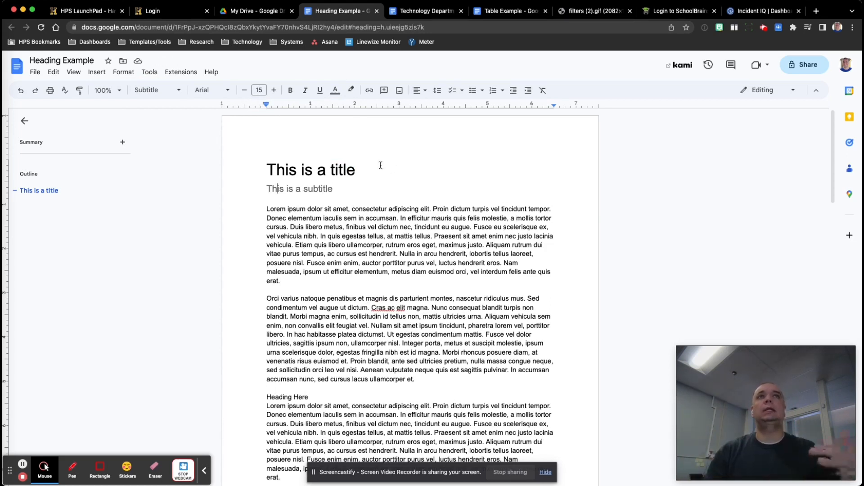
{"action": "left_click", "coordinate": [267, 166]}
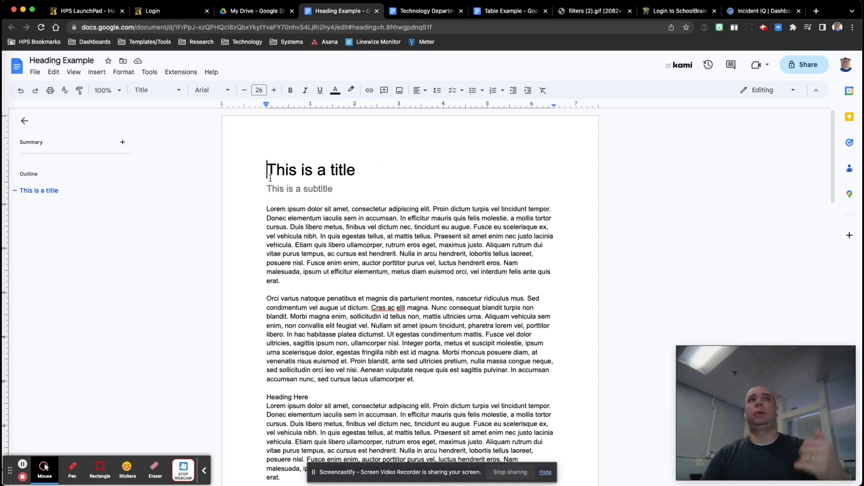
{"action": "left_click", "coordinate": [267, 185]}
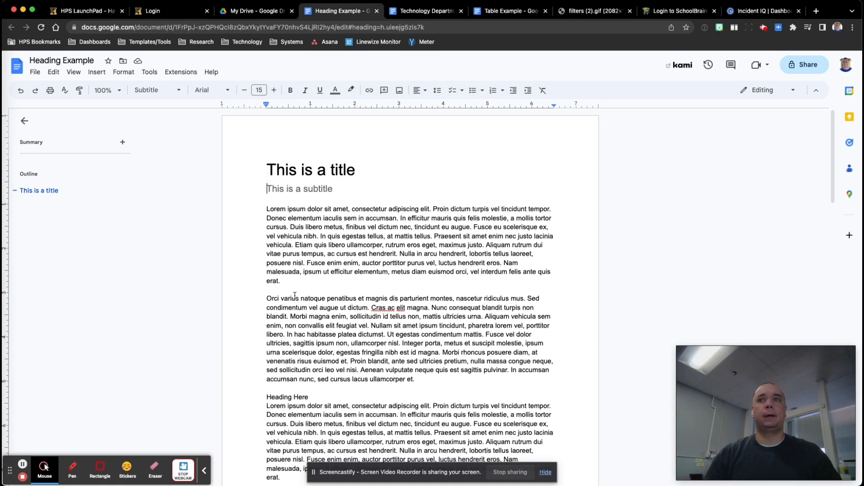
Step: Apply the Heading 1 style to the line "Heading Here" on page 1
{"action": "left_click", "coordinate": [268, 396]}
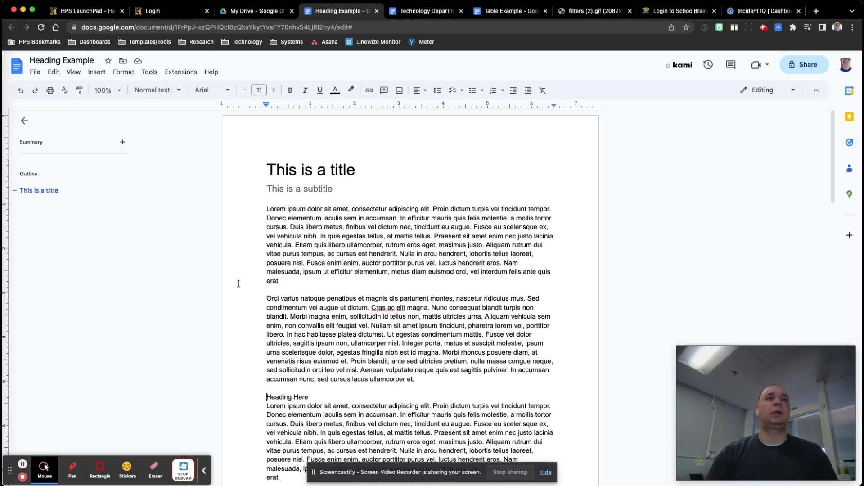
{"action": "left_click", "coordinate": [158, 90]}
{"action": "left_click", "coordinate": [176, 241]}
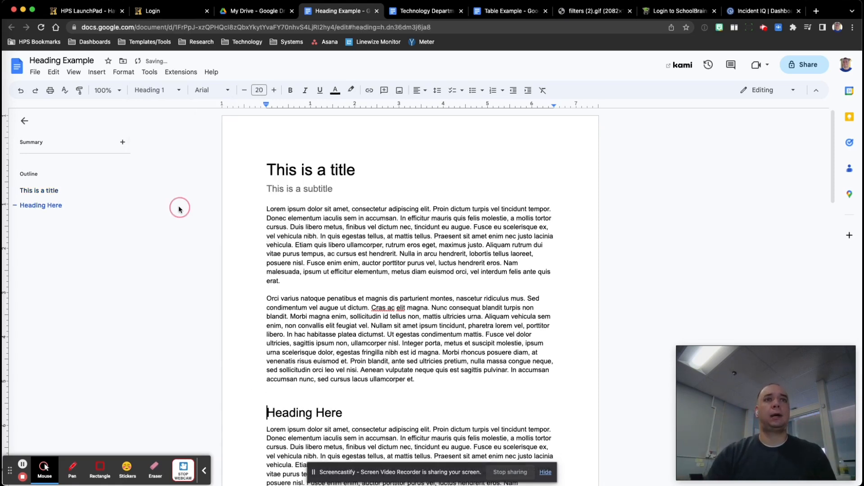
Step: Apply the Heading 1 style to the line "Heading Here again" on page 2
{"action": "scroll", "coordinate": [317, 286], "scroll_direction": "down", "scroll_amount": 1}
{"action": "scroll", "coordinate": [317, 286], "scroll_direction": "down", "scroll_amount": 10}
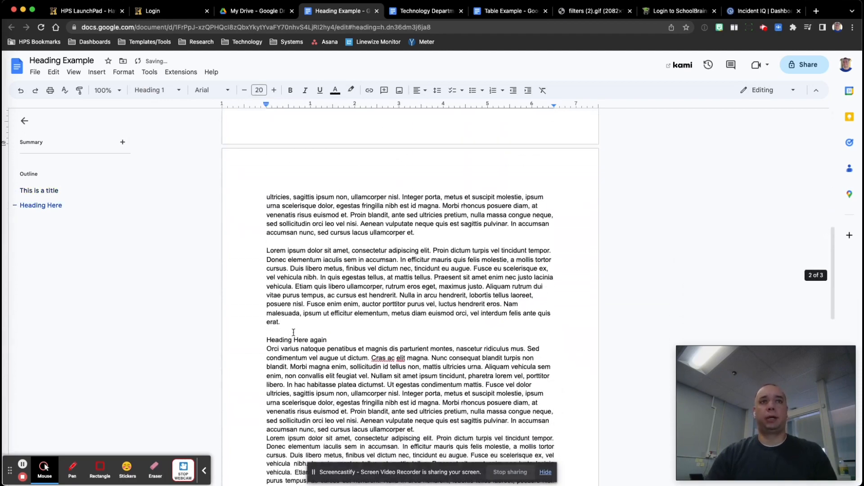
{"action": "left_click", "coordinate": [273, 342]}
{"action": "left_click", "coordinate": [156, 90]}
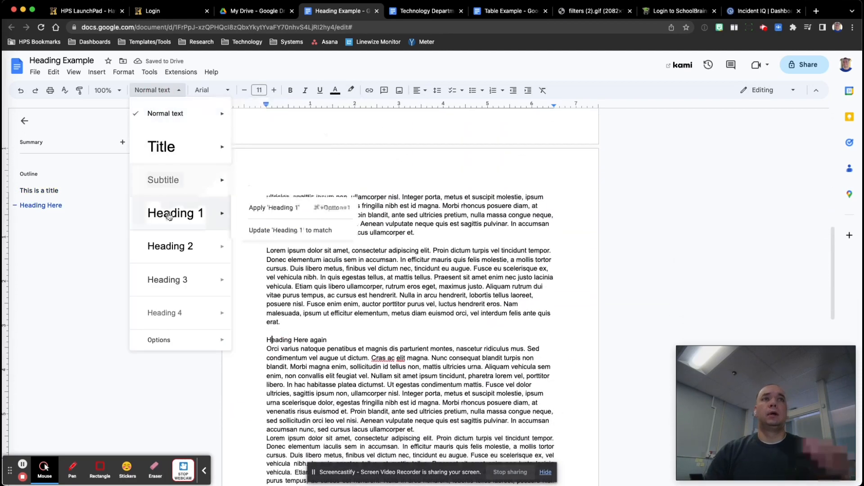
{"action": "left_click", "coordinate": [178, 212]}
Step: Apply the Heading 1 style to the line "Another Heading" above the last paragraph on page 3
{"action": "scroll", "coordinate": [303, 298], "scroll_direction": "down", "scroll_amount": 12}
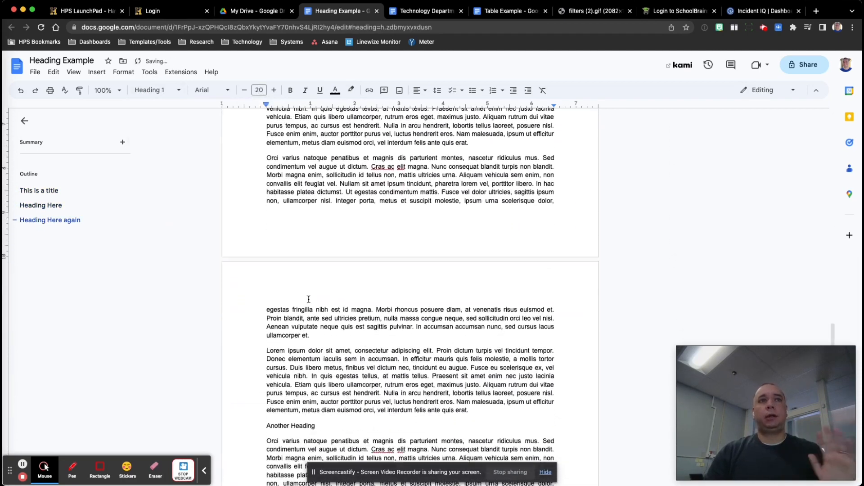
{"action": "left_click", "coordinate": [270, 346]}
{"action": "left_click", "coordinate": [156, 90]}
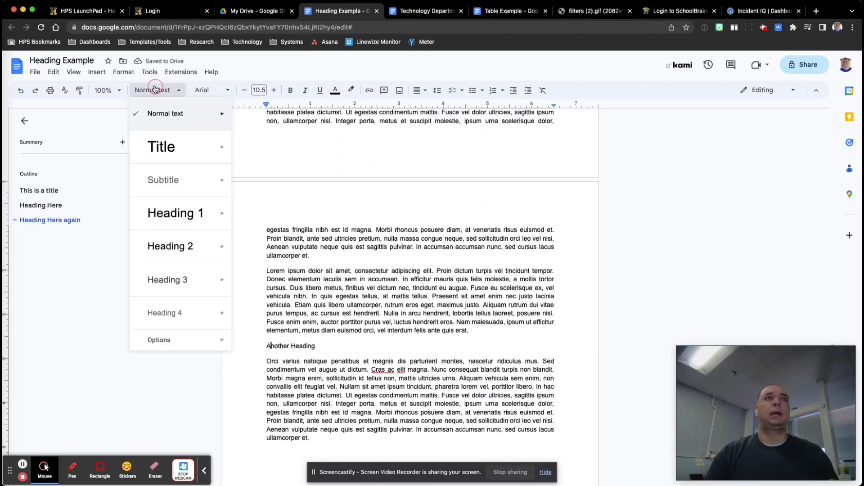
{"action": "left_click", "coordinate": [177, 213]}
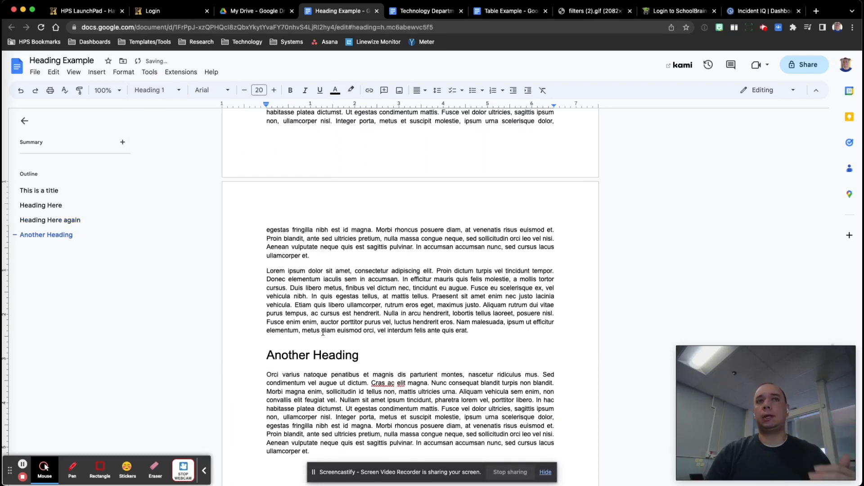
{"action": "scroll", "coordinate": [323, 332], "scroll_direction": "up", "scroll_amount": 5}
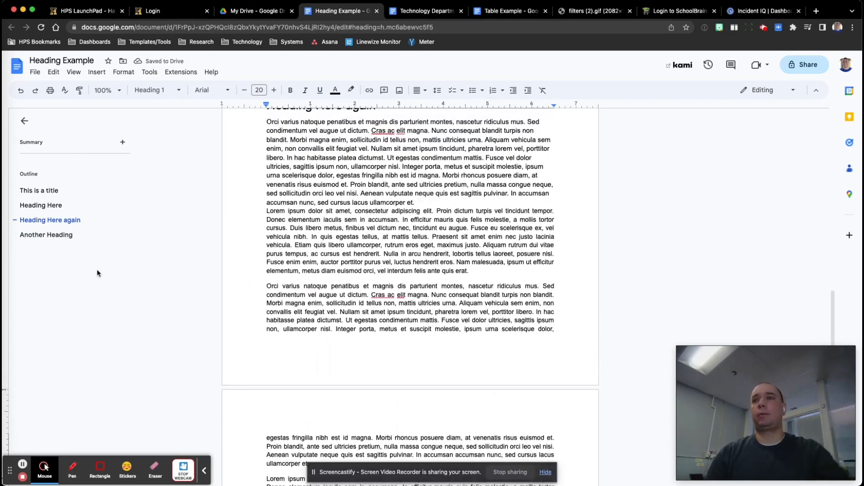
{"action": "scroll", "coordinate": [252, 222], "scroll_direction": "up", "scroll_amount": 4}
{"action": "scroll", "coordinate": [252, 222], "scroll_direction": "up", "scroll_amount": 10}
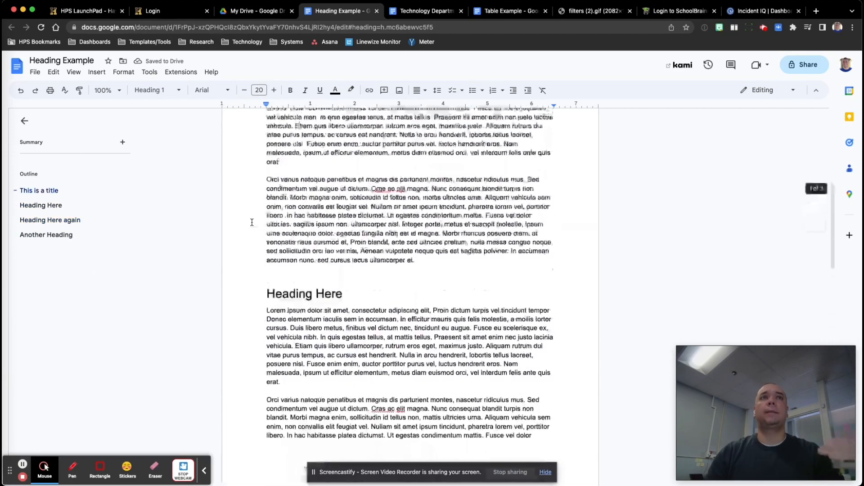
{"action": "left_click", "coordinate": [261, 161]}
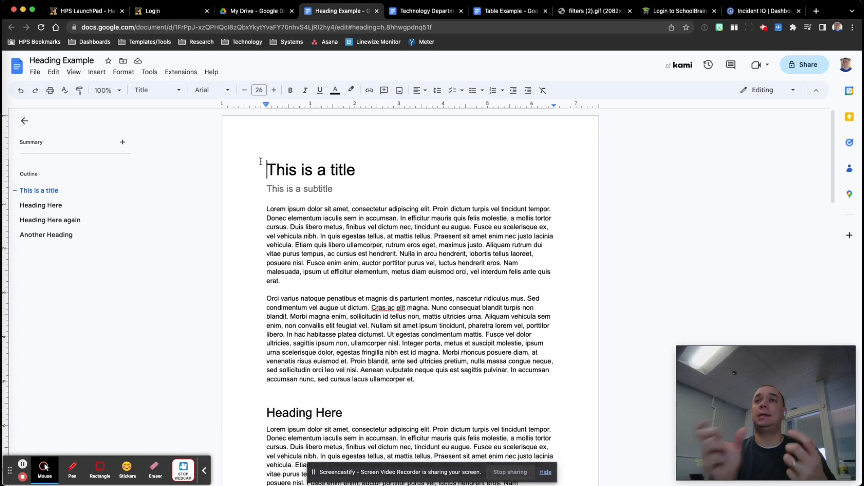
{"action": "left_click", "coordinate": [258, 410]}
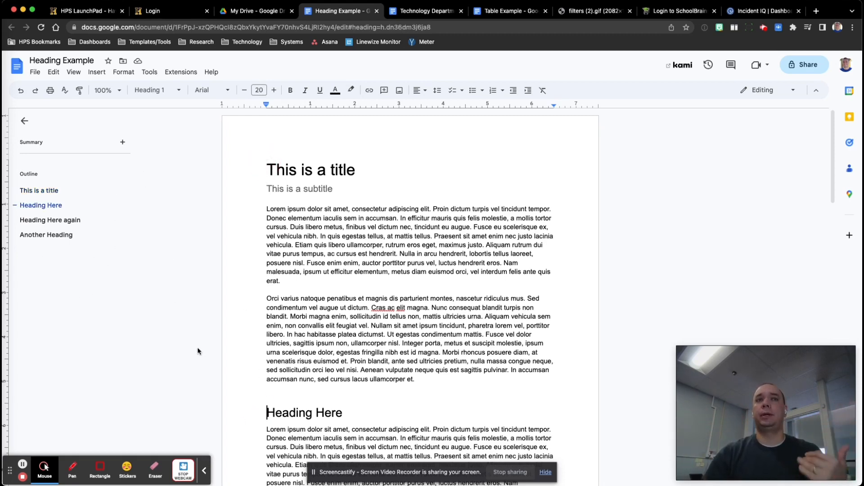
Step: Insert the line "Sub-Heading" above the first full paragraph on page 2 and give it the Heading 2 style
{"action": "scroll", "coordinate": [324, 306], "scroll_direction": "down", "scroll_amount": 5}
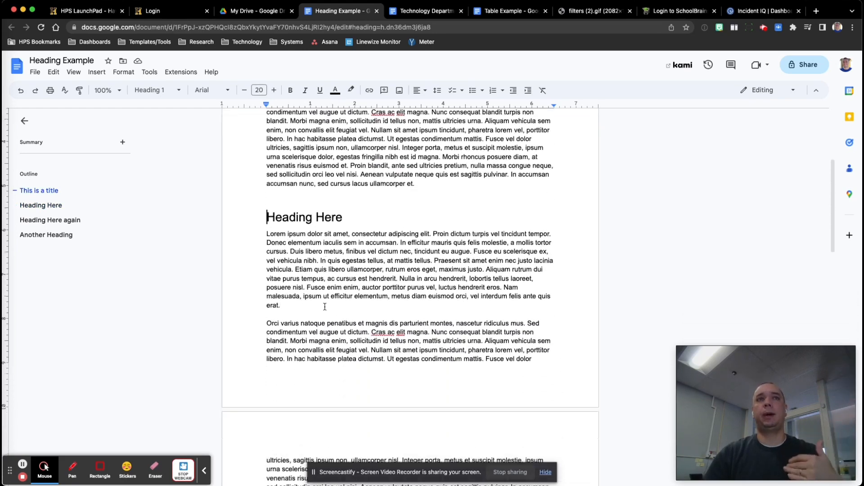
{"action": "scroll", "coordinate": [324, 307], "scroll_direction": "down", "scroll_amount": 3}
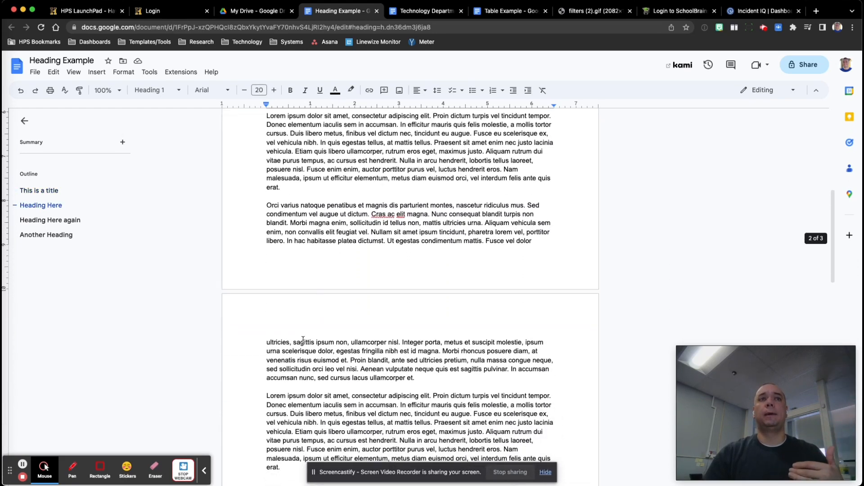
{"action": "left_click", "coordinate": [261, 390]}
{"action": "key", "text": "Return"}
{"action": "type", "text": "Sub-Heading"}
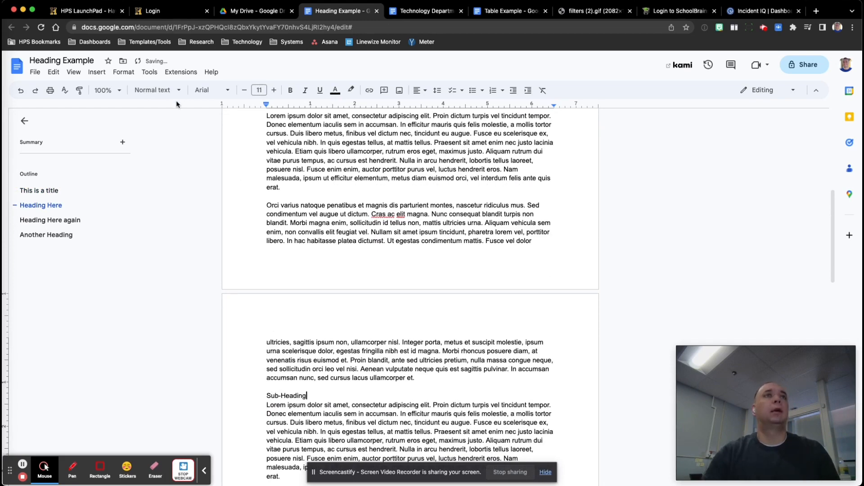
{"action": "left_click", "coordinate": [167, 90]}
{"action": "left_click", "coordinate": [189, 239]}
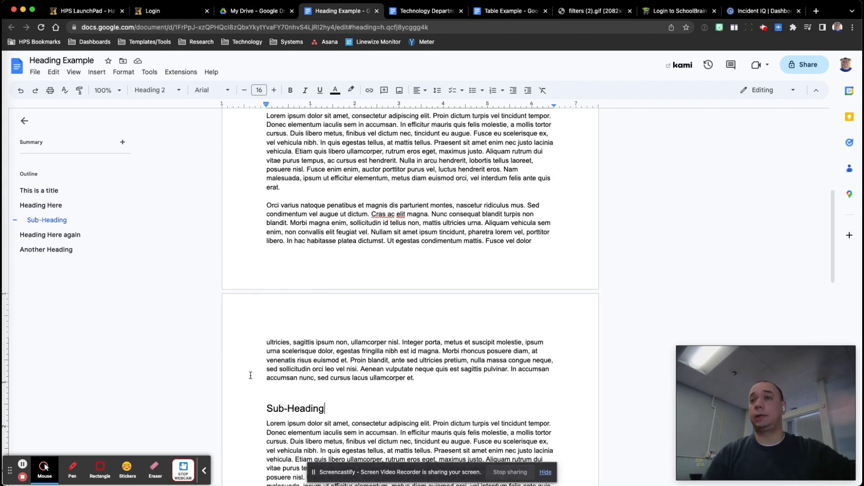
Step: Use the document outline to jump to "Heading Here again", "Sub-Heading", "Heading Here" and "This is a title"
{"action": "scroll", "coordinate": [288, 363], "scroll_direction": "up", "scroll_amount": 3}
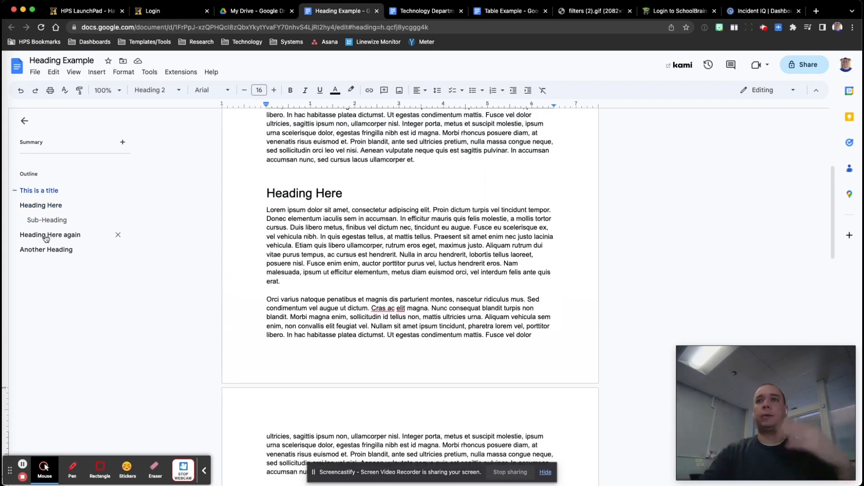
{"action": "left_click", "coordinate": [46, 236]}
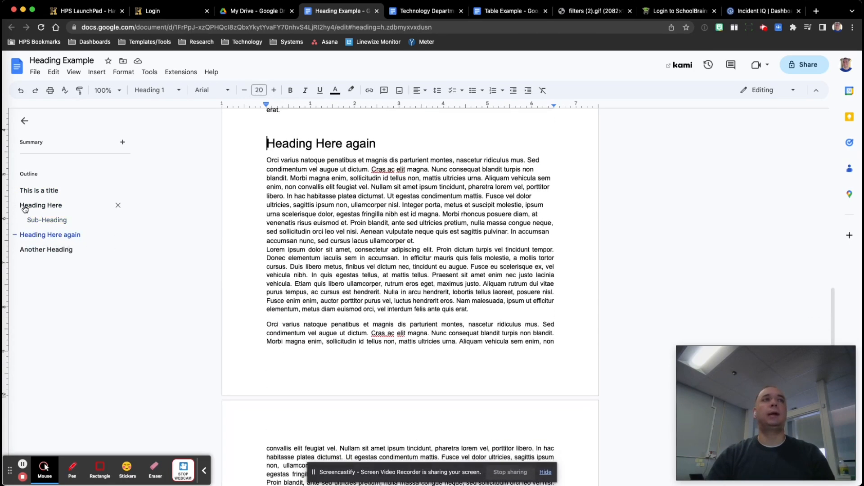
{"action": "left_click", "coordinate": [34, 221]}
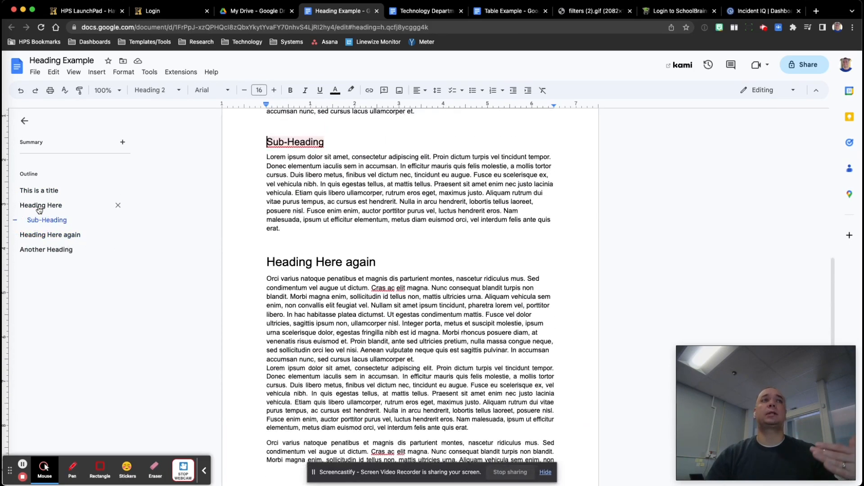
{"action": "left_click", "coordinate": [39, 207]}
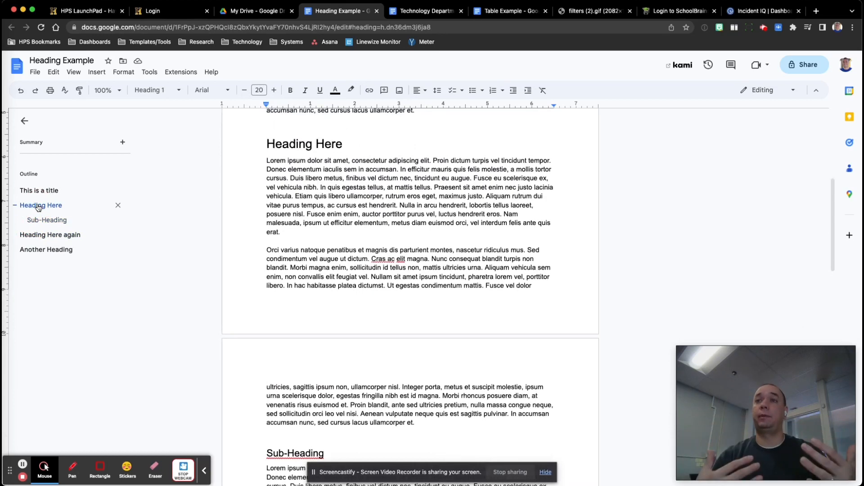
{"action": "left_click", "coordinate": [36, 192]}
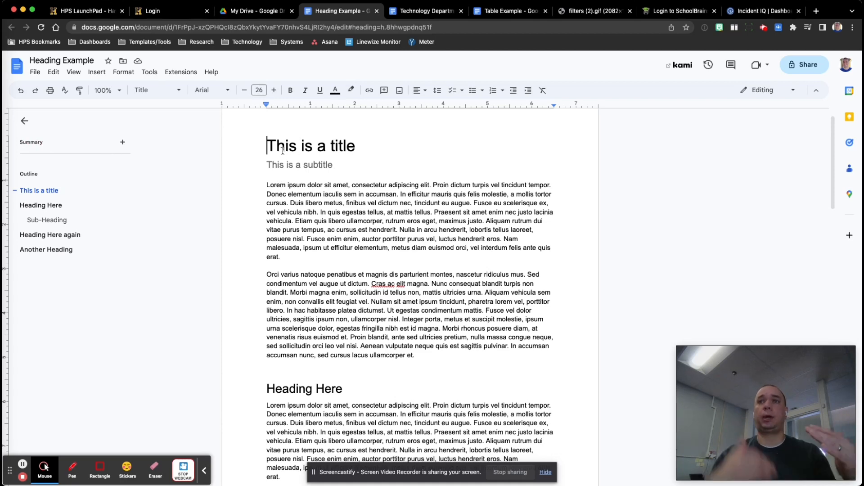
Step: Add an empty line below the subtitle, insert a page break before the first body paragraph, and place the cursor below the subtitle
{"action": "scroll", "coordinate": [283, 151], "scroll_direction": "up", "scroll_amount": 1}
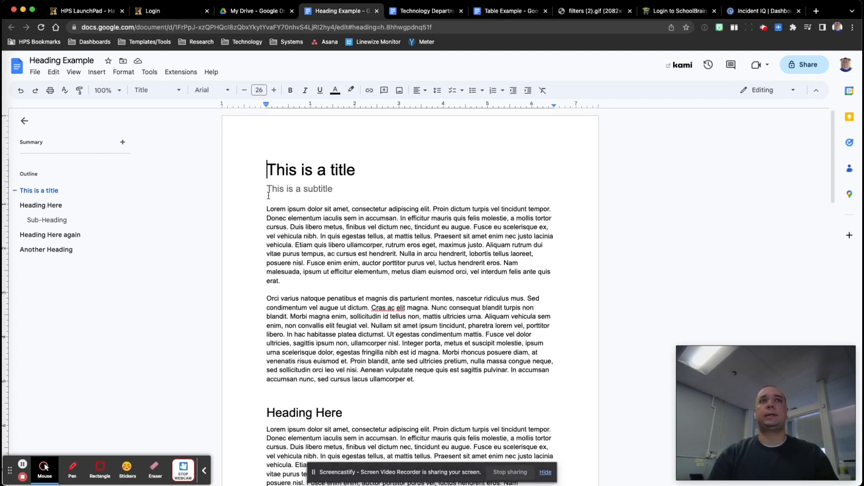
{"action": "left_click", "coordinate": [261, 209]}
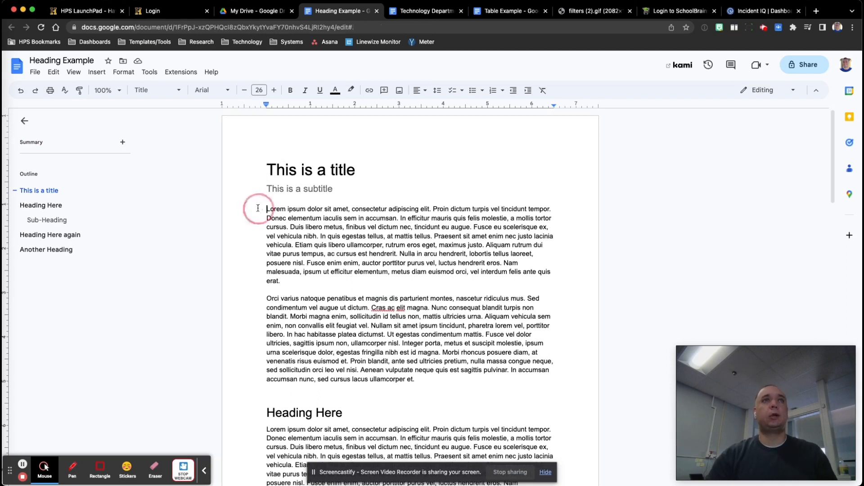
{"action": "key", "text": "Return"}
{"action": "key", "text": "Up"}
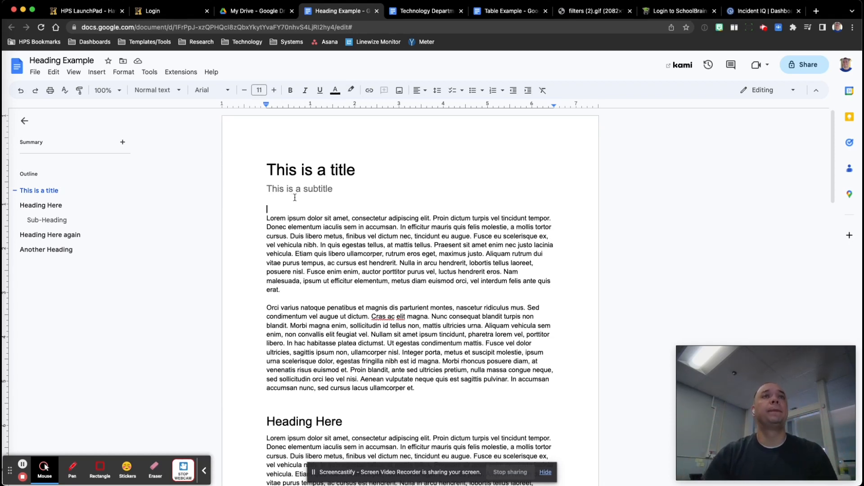
{"action": "left_click", "coordinate": [96, 72]}
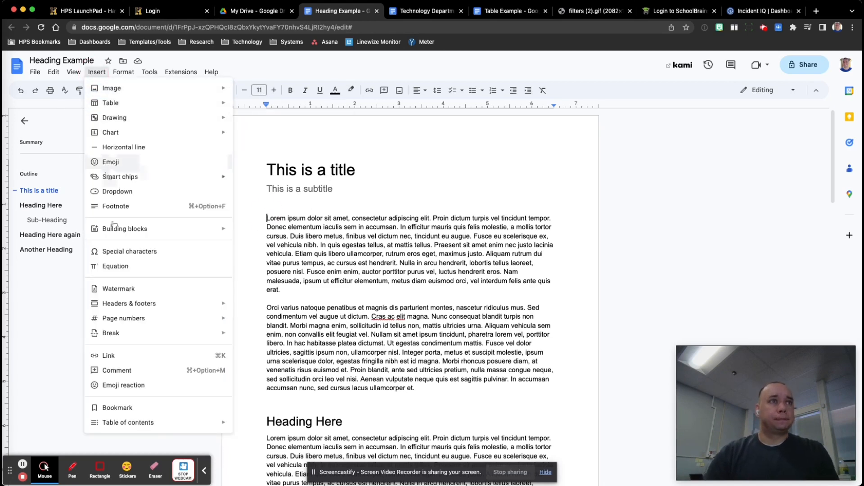
{"action": "mouse_move", "coordinate": [128, 333]}
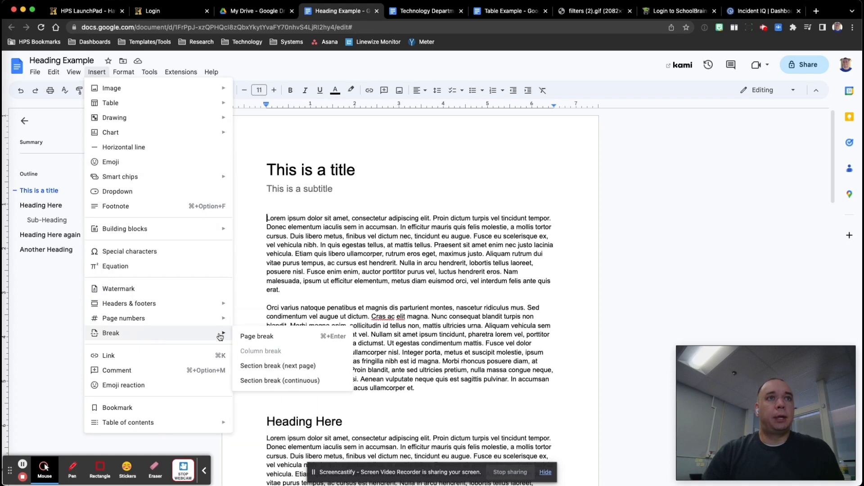
{"action": "left_click", "coordinate": [254, 335]}
{"action": "scroll", "coordinate": [308, 216], "scroll_direction": "up", "scroll_amount": 5}
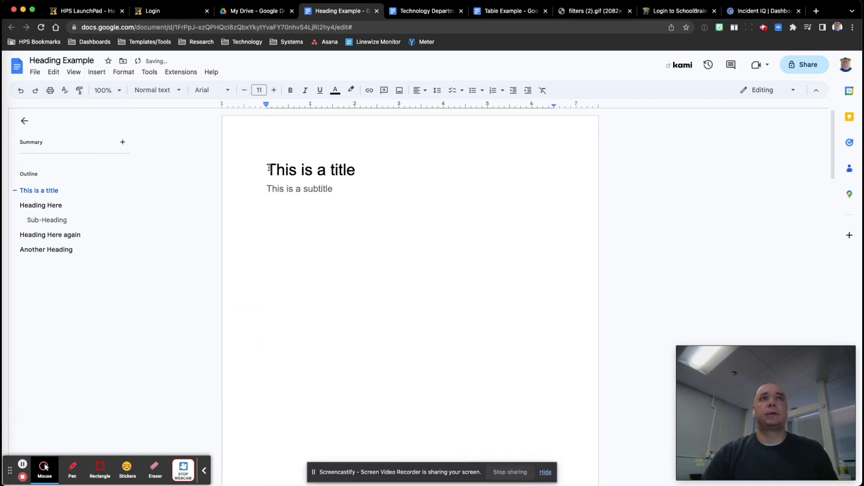
{"action": "left_click", "coordinate": [311, 213]}
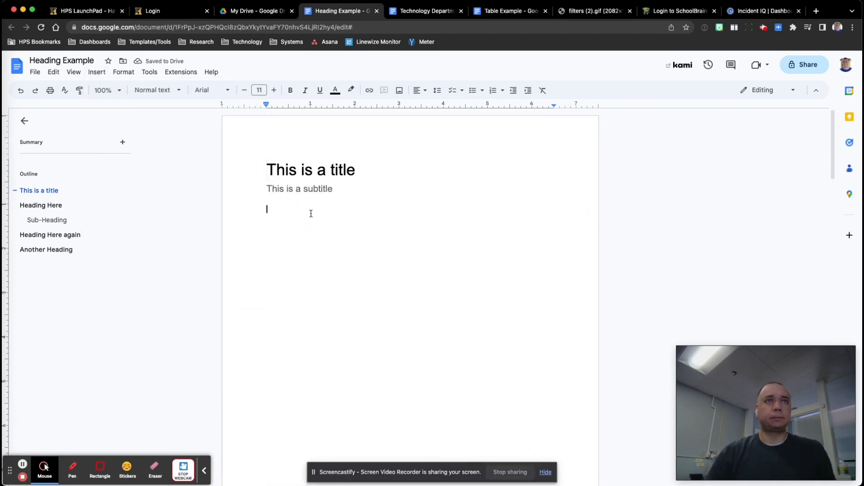
Step: Insert a table of contents with dotted leaders and page numbers on the empty line below the subtitle
{"action": "scroll", "coordinate": [310, 214], "scroll_direction": "down", "scroll_amount": 12}
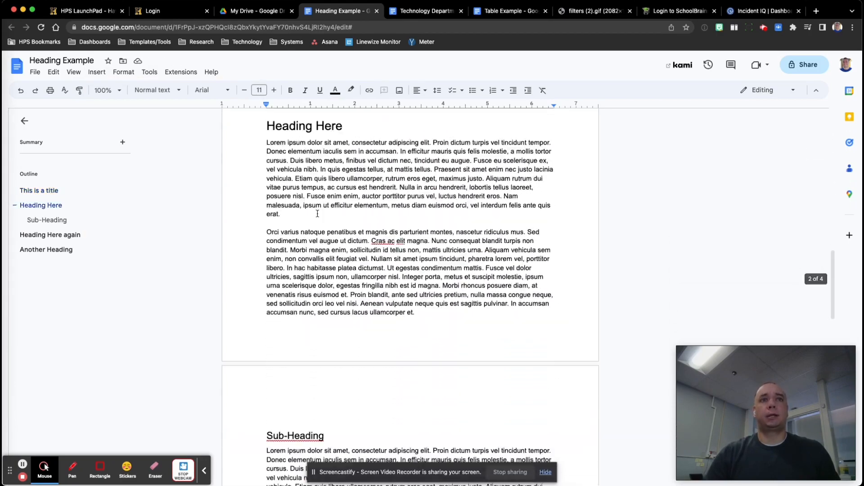
{"action": "scroll", "coordinate": [317, 213], "scroll_direction": "up", "scroll_amount": 12}
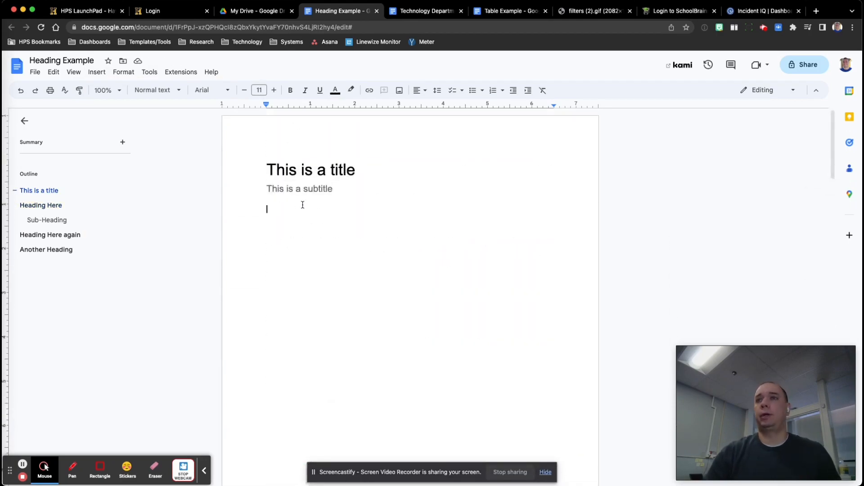
{"action": "left_click", "coordinate": [96, 73]}
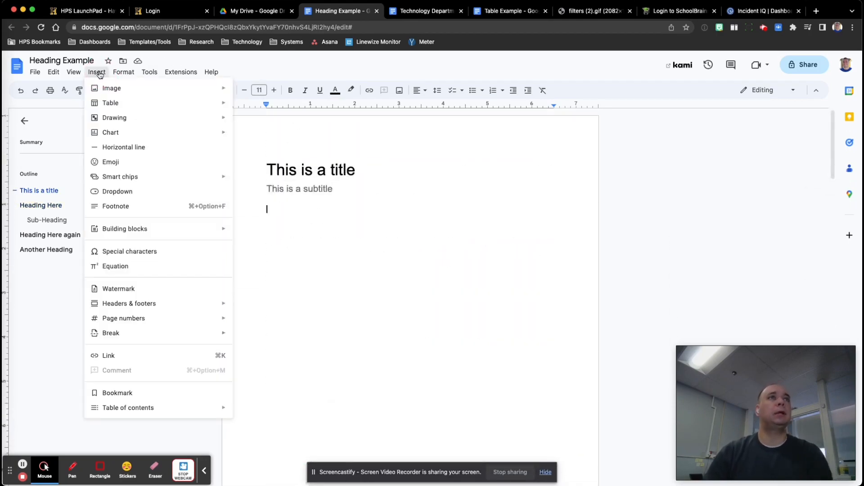
{"action": "mouse_move", "coordinate": [179, 408]}
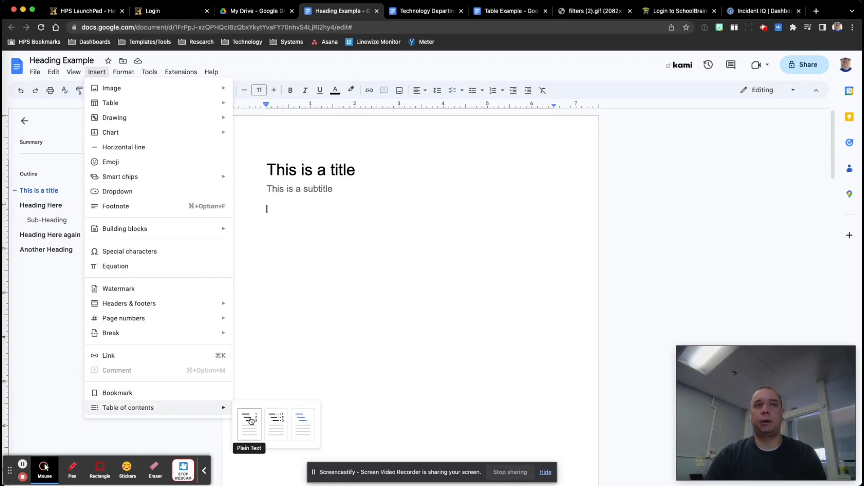
{"action": "left_click", "coordinate": [276, 423]}
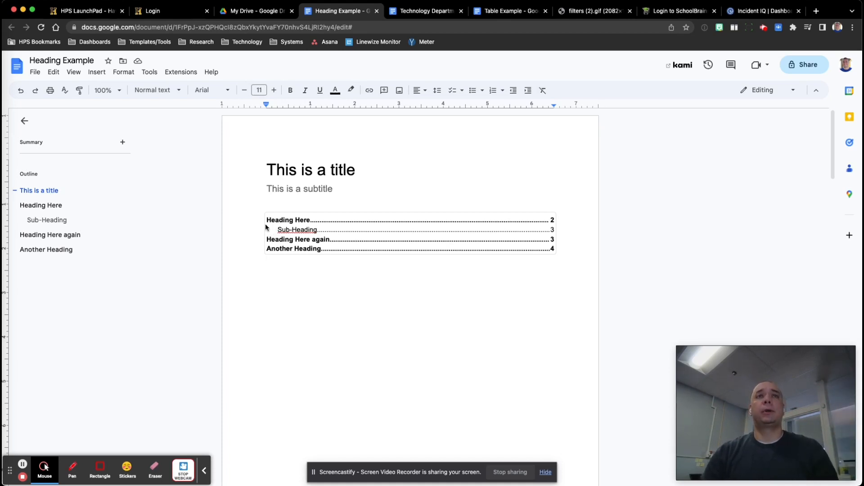
Step: Open the table of contents' formatting options and change its tab leader to a dashed line
{"action": "left_click", "coordinate": [291, 239]}
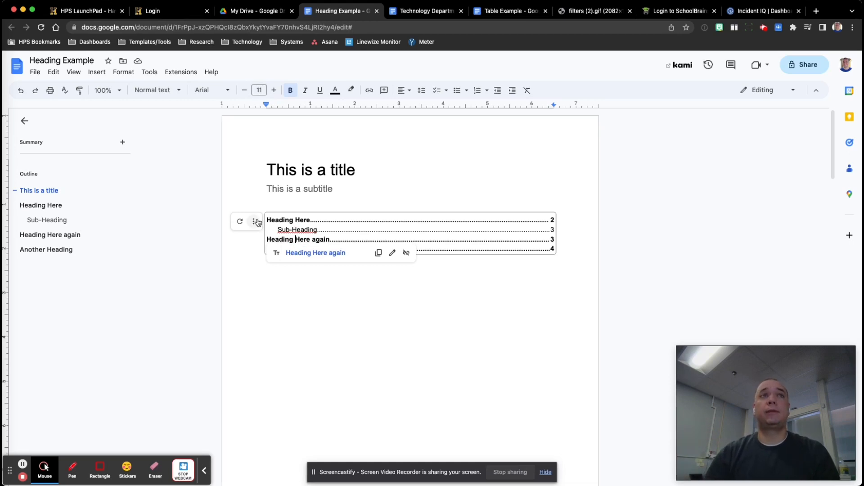
{"action": "left_click", "coordinate": [307, 214]}
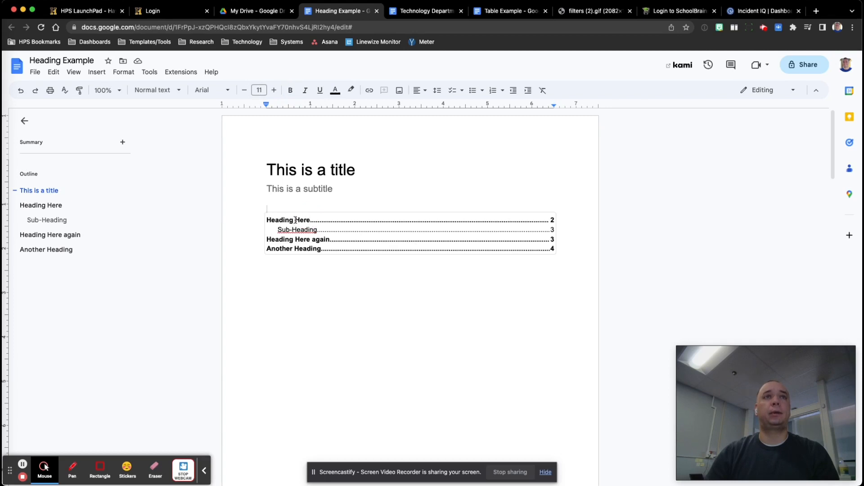
{"action": "left_click", "coordinate": [296, 221]}
{"action": "left_click", "coordinate": [252, 222]}
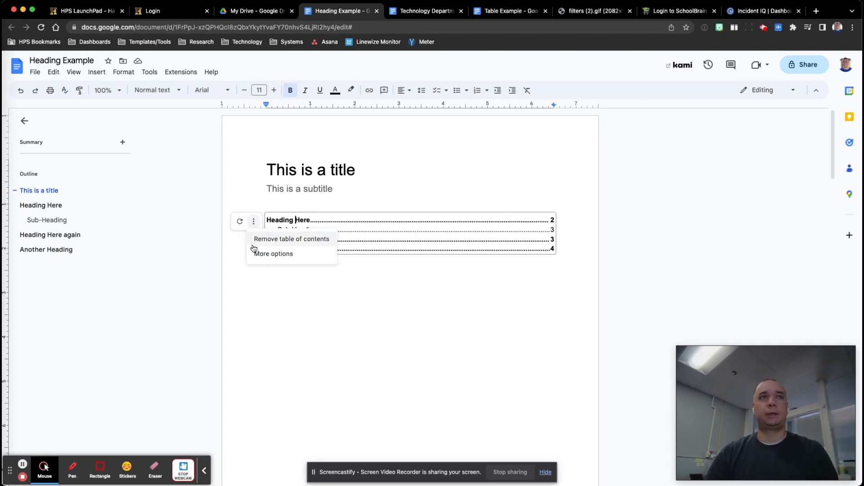
{"action": "left_click", "coordinate": [267, 255]}
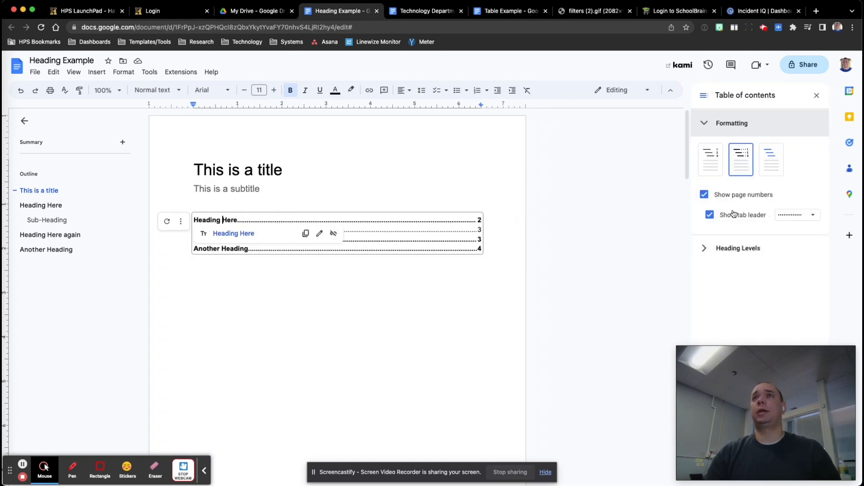
{"action": "left_click", "coordinate": [784, 221]}
{"action": "left_click", "coordinate": [794, 237]}
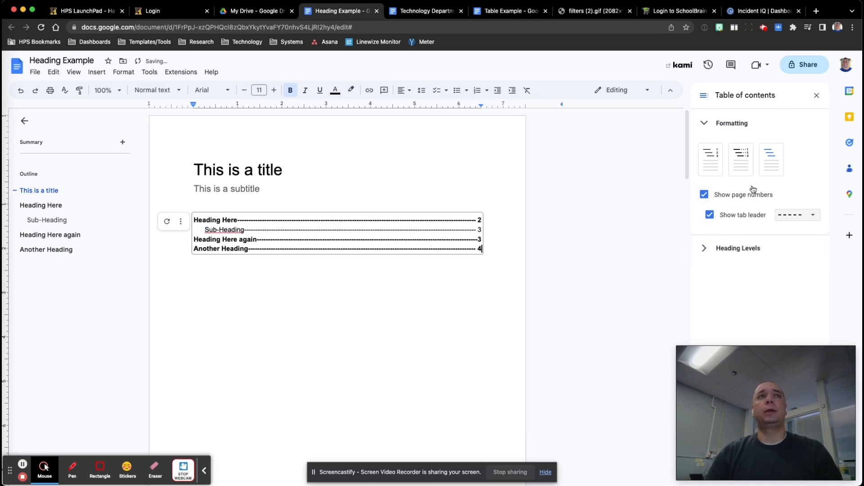
Step: Exclude Heading 2 from the table of contents' heading levels, and include it again
{"action": "left_click", "coordinate": [702, 248]}
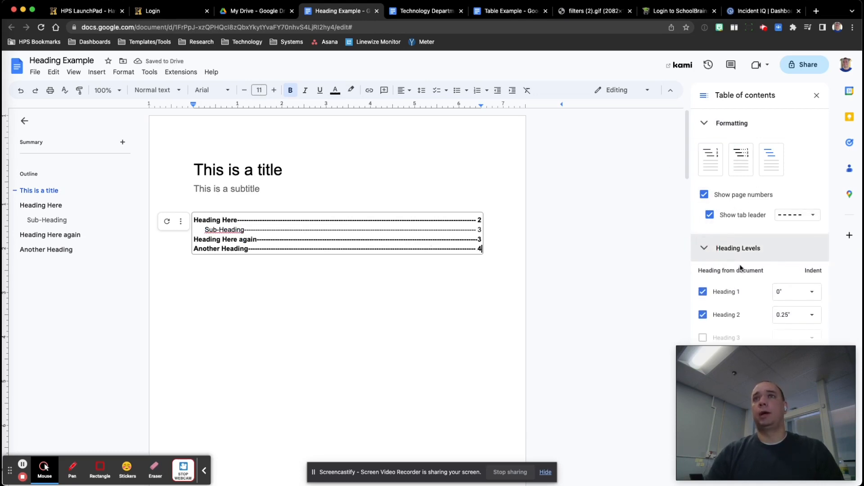
{"action": "left_click", "coordinate": [702, 314]}
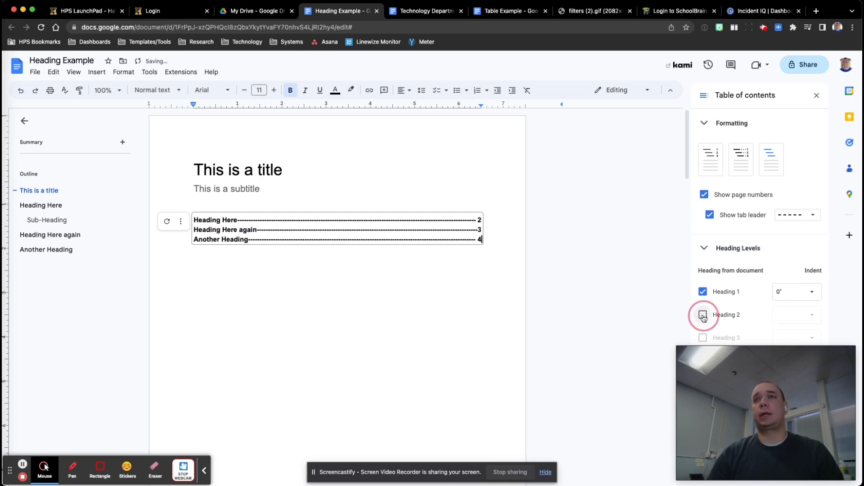
{"action": "left_click", "coordinate": [702, 315]}
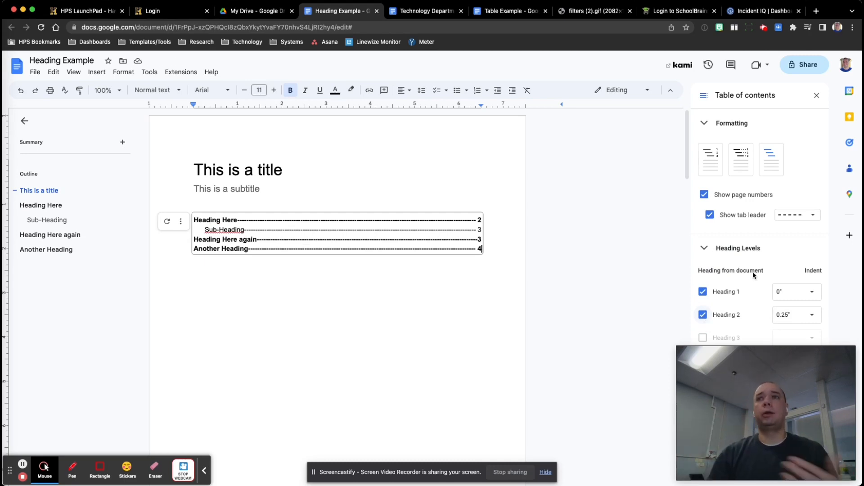
Step: View the available paragraph styles from the subtitle line, and select the title text "This is a title"
{"action": "left_click", "coordinate": [193, 189]}
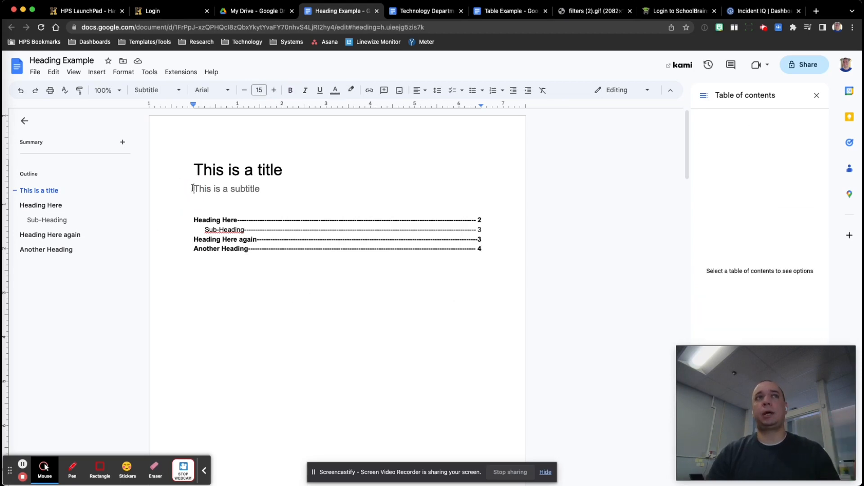
{"action": "left_click", "coordinate": [174, 92]}
{"action": "mouse_move", "coordinate": [201, 212]}
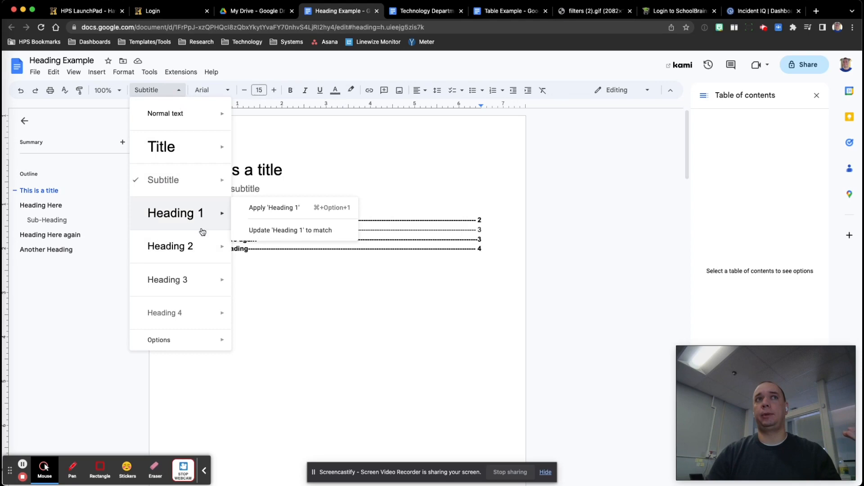
{"action": "left_click", "coordinate": [296, 169]}
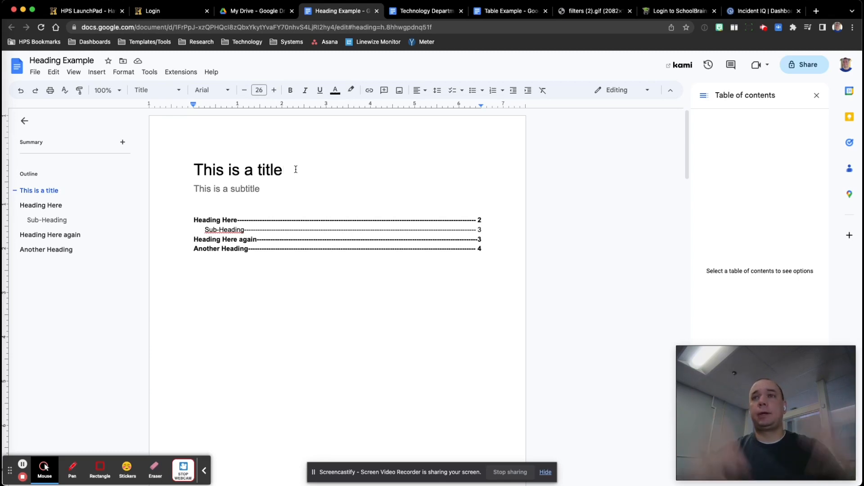
{"action": "left_click_drag", "start_coordinate": [296, 169], "coordinate": [169, 169]}
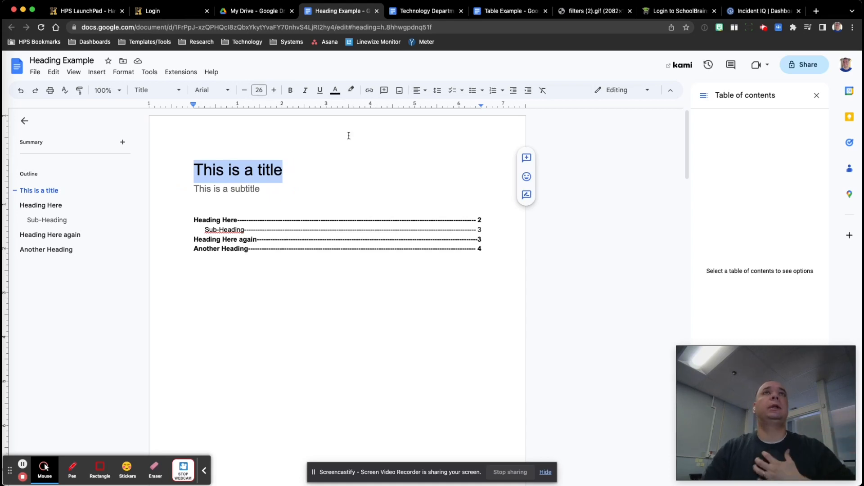
Step: Examine the table of contents and the heading styles of the Core Values sections in Technology Department Evaluations and Job Descriptions
{"action": "left_click", "coordinate": [414, 12]}
{"action": "scroll", "coordinate": [194, 232], "scroll_direction": "down", "scroll_amount": 15}
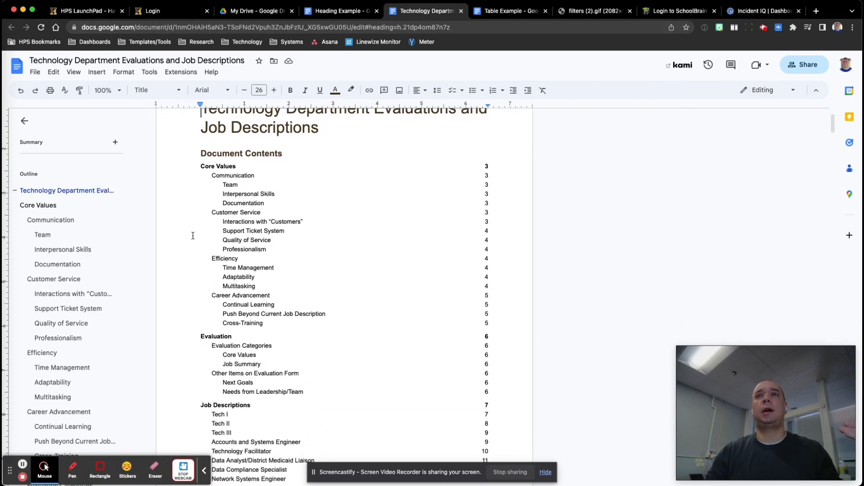
{"action": "left_click", "coordinate": [200, 188]}
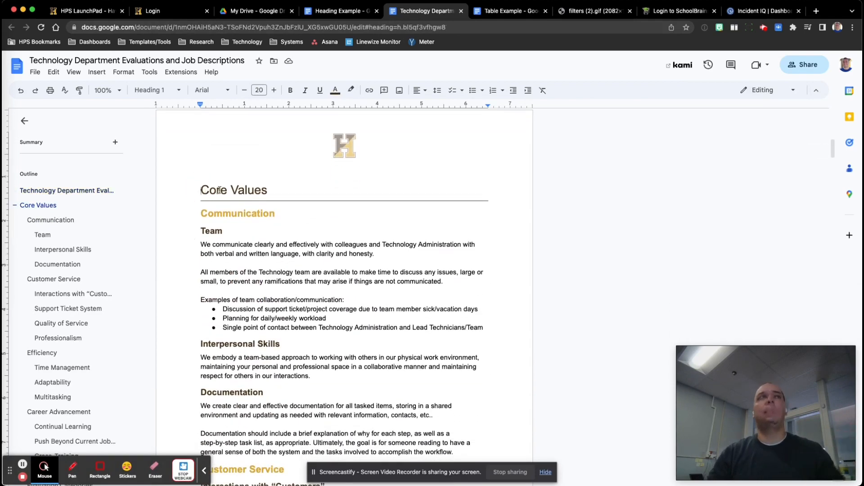
{"action": "left_click", "coordinate": [210, 208]}
{"action": "left_click", "coordinate": [202, 231]}
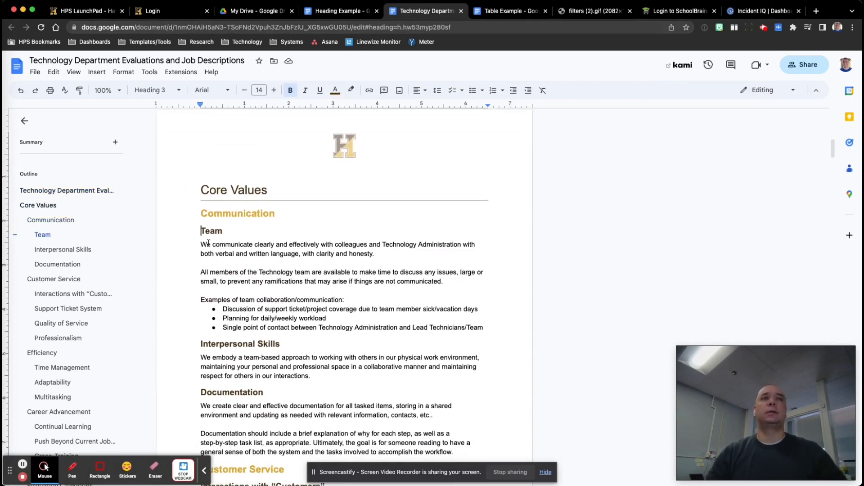
{"action": "left_click", "coordinate": [203, 340]}
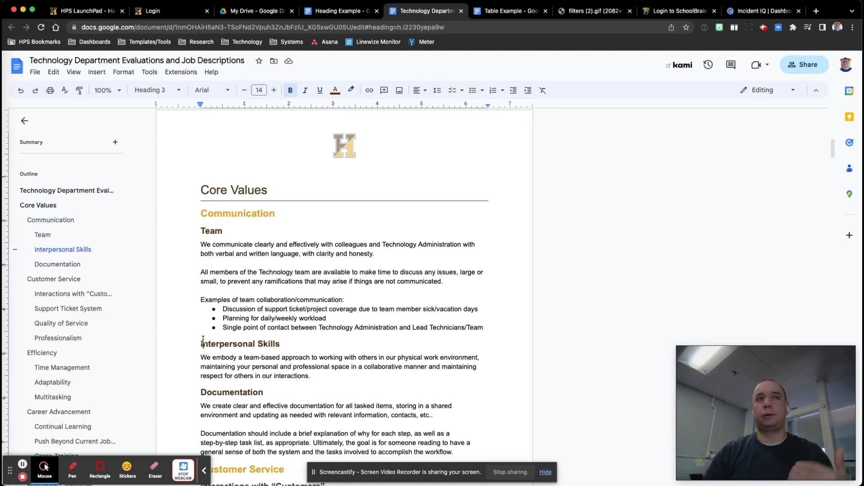
{"action": "left_click", "coordinate": [201, 394]}
{"action": "scroll", "coordinate": [205, 391], "scroll_direction": "down", "scroll_amount": 3}
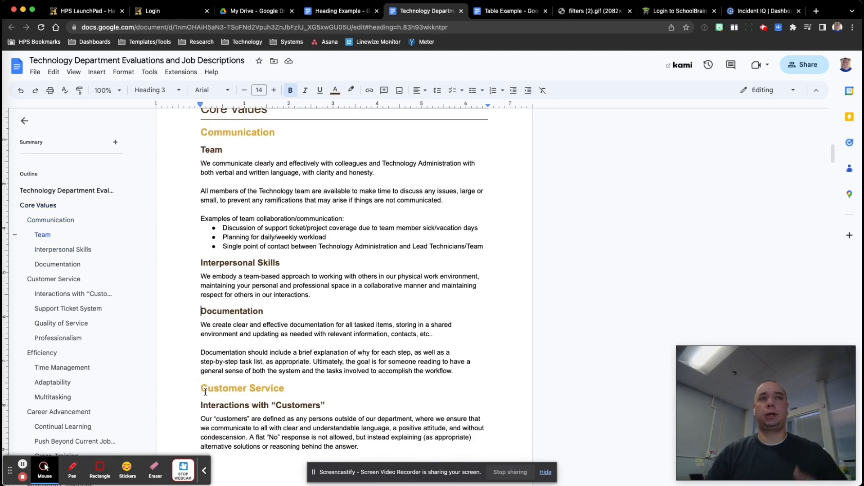
{"action": "left_click", "coordinate": [205, 392]}
{"action": "left_click", "coordinate": [209, 403]}
{"action": "scroll", "coordinate": [278, 279], "scroll_direction": "up", "scroll_amount": 15}
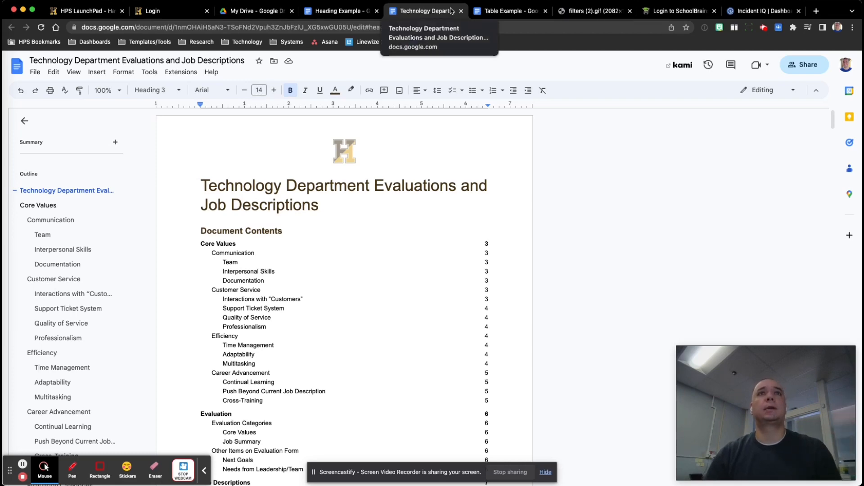
Step: Switch to the Table Example document and insert a 3 x 5 table below the title
{"action": "left_click", "coordinate": [487, 11]}
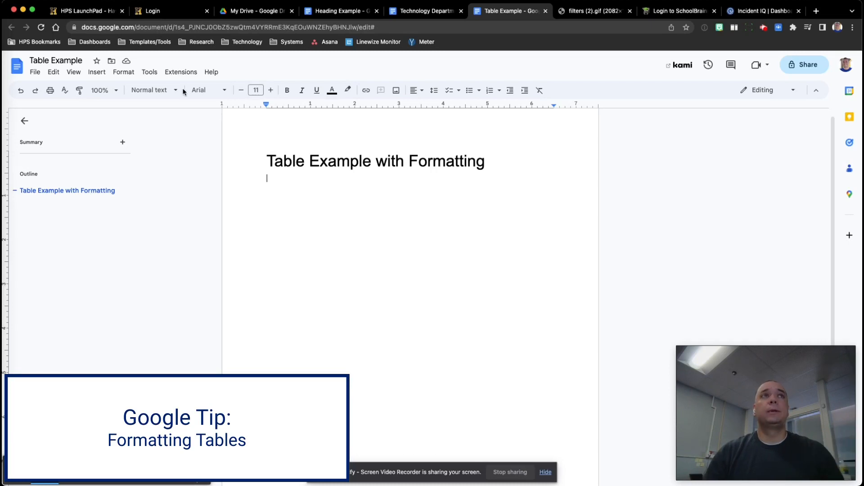
{"action": "left_click", "coordinate": [103, 72]}
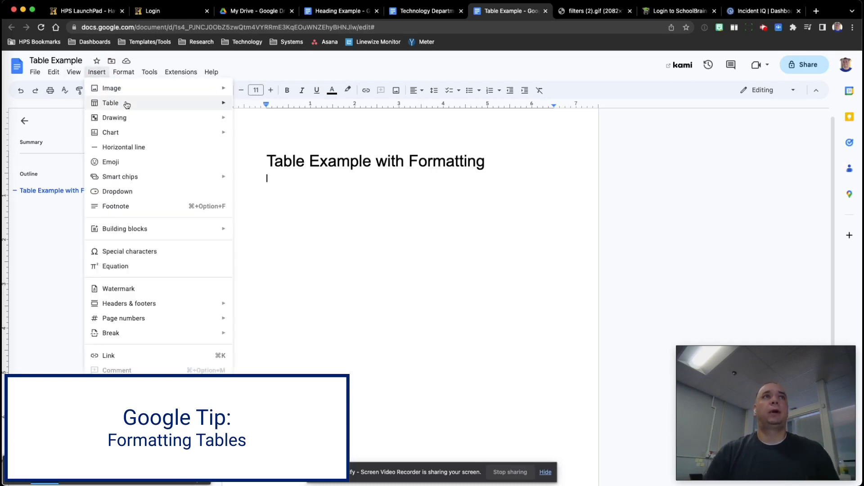
{"action": "mouse_move", "coordinate": [126, 104]}
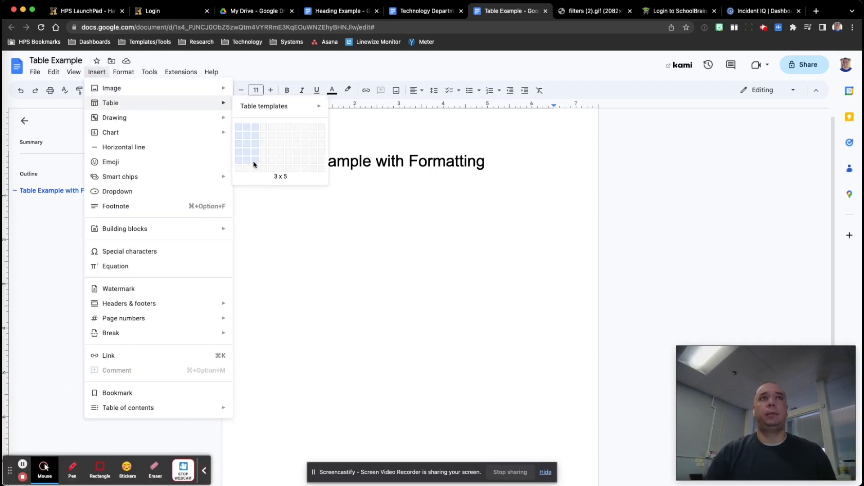
{"action": "left_click", "coordinate": [253, 160]}
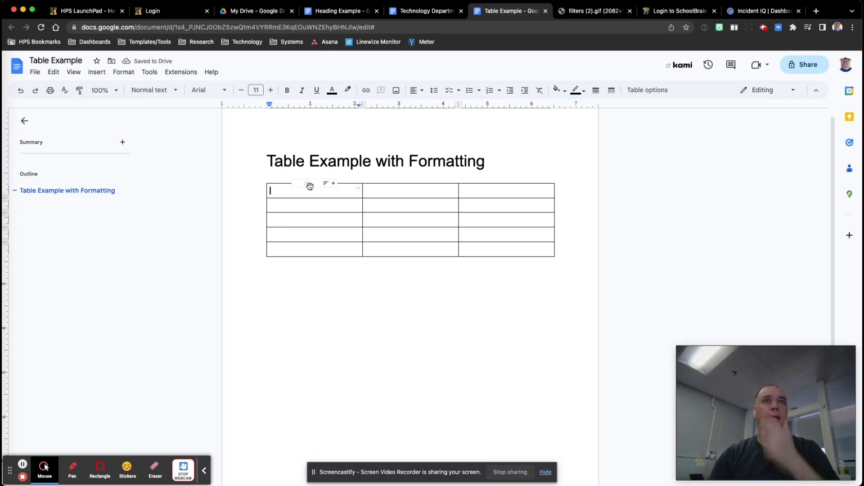
Step: Label the table's header cells Staff, Due Date and Task, and narrow the Due Date column to about its text width
{"action": "type", "text": "Staff"}
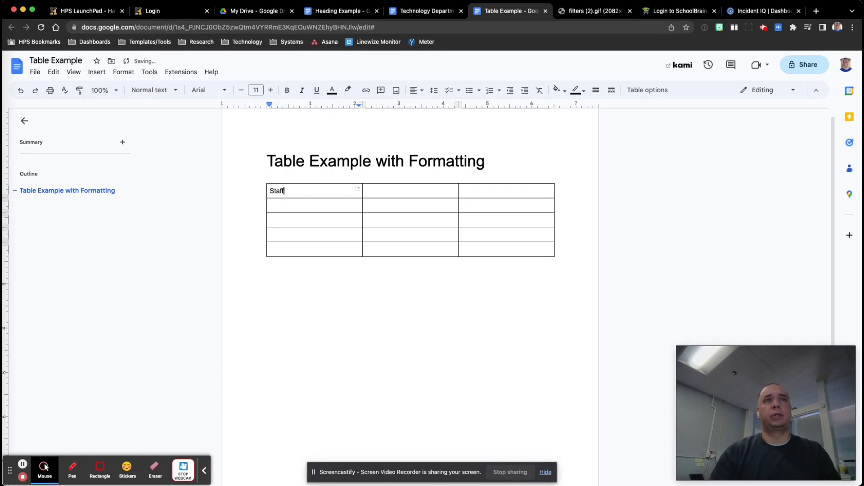
{"action": "left_click", "coordinate": [390, 191]}
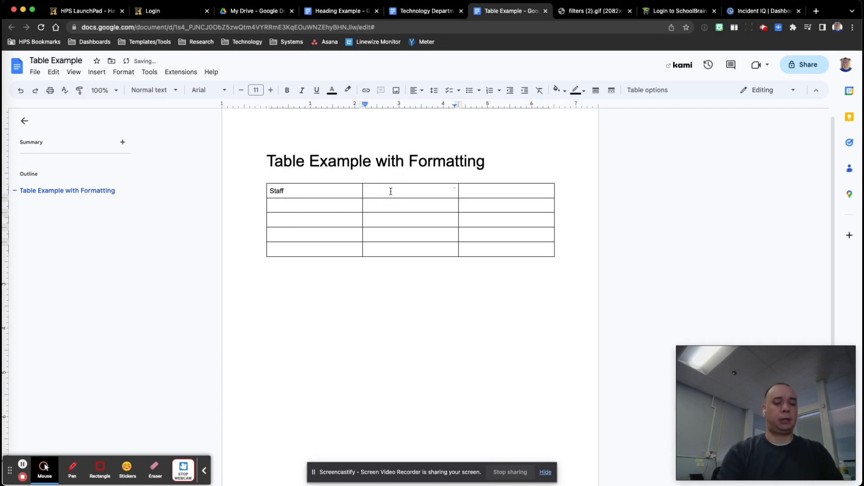
{"action": "type", "text": "Due Date"}
{"action": "key", "text": "Tab"}
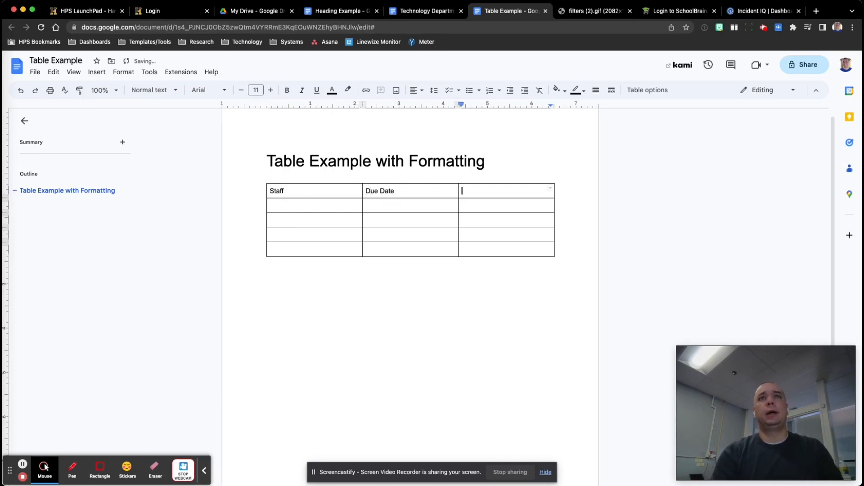
{"action": "type", "text": "Task"}
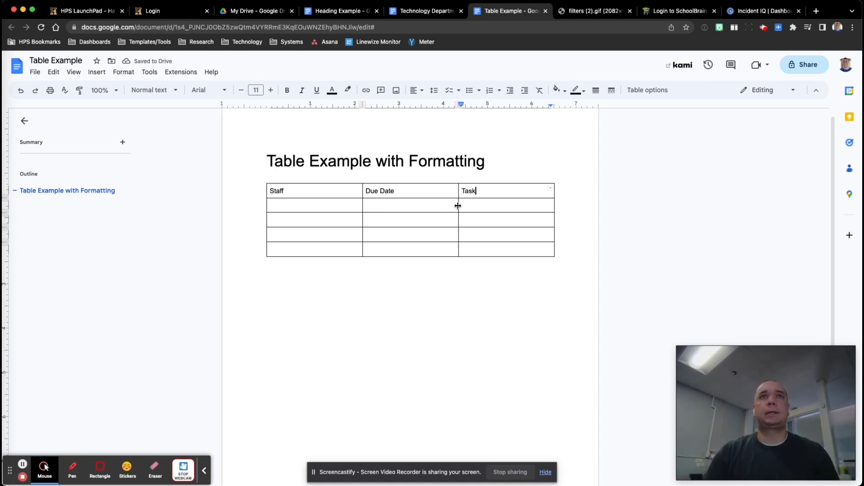
{"action": "left_click_drag", "start_coordinate": [457, 203], "coordinate": [400, 206]}
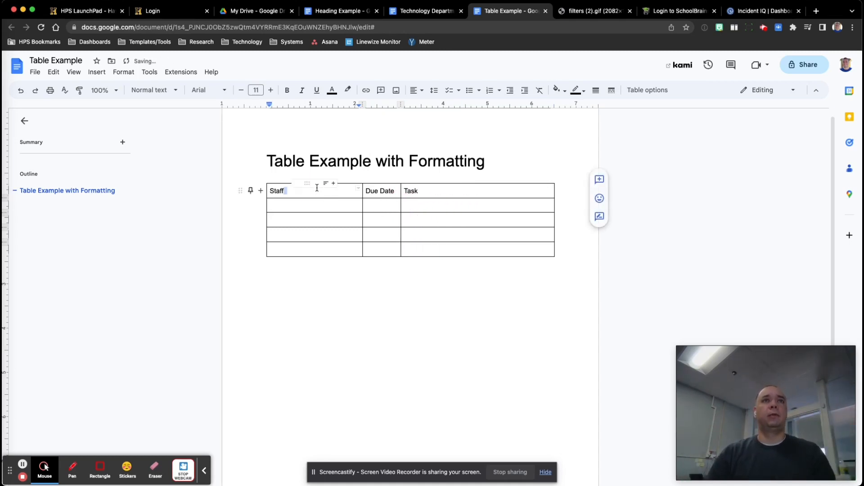
Step: Open the table properties with the cursor in the Staff header cell
{"action": "left_click", "coordinate": [290, 192]}
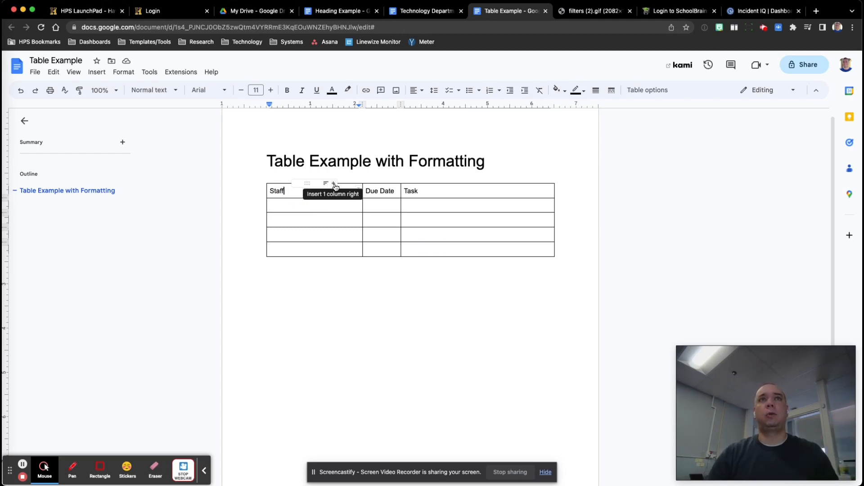
{"action": "left_click", "coordinate": [302, 182]}
{"action": "left_click", "coordinate": [303, 195]}
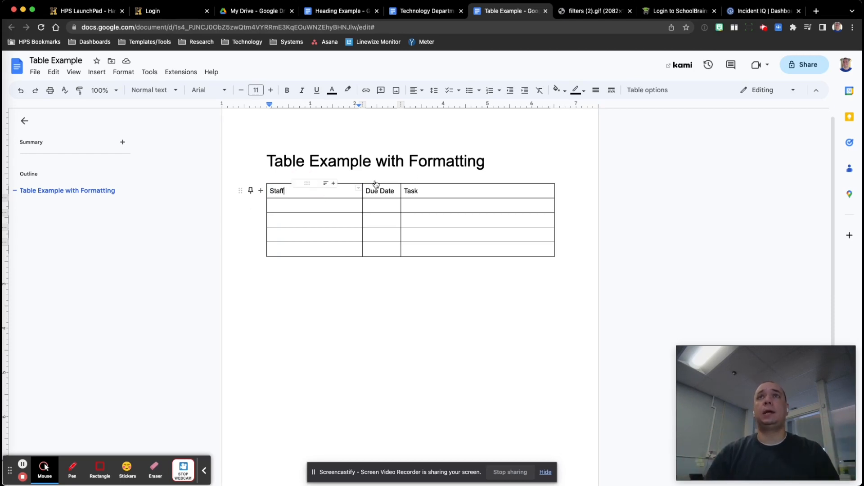
{"action": "left_click", "coordinate": [646, 91]}
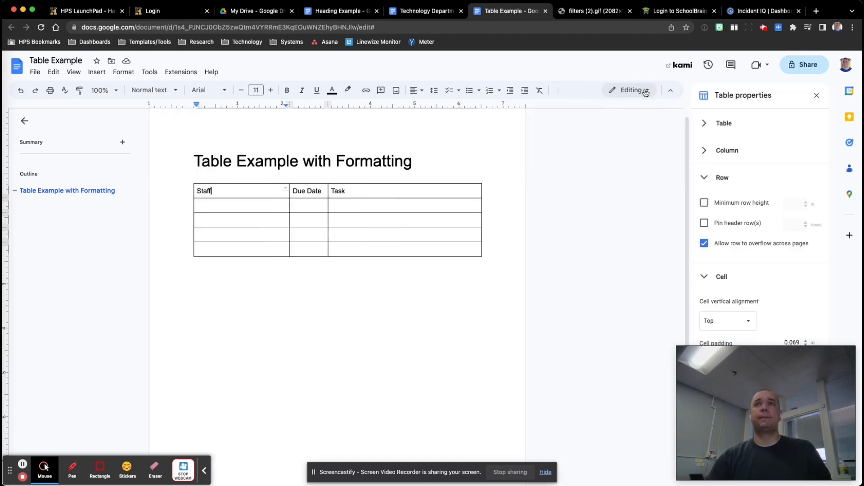
Step: Collapse the expanded table property groups, try center alignment for the table, and set its alignment to right
{"action": "left_click", "coordinate": [711, 183]}
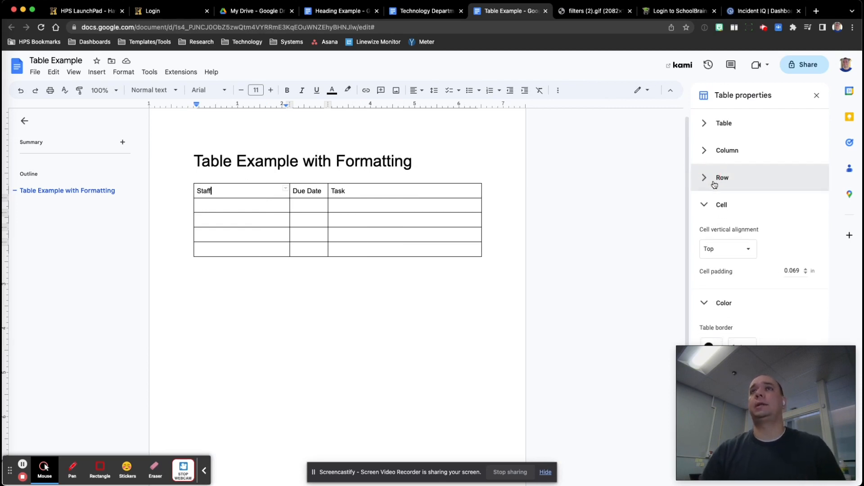
{"action": "left_click", "coordinate": [712, 205]}
{"action": "left_click", "coordinate": [709, 220]}
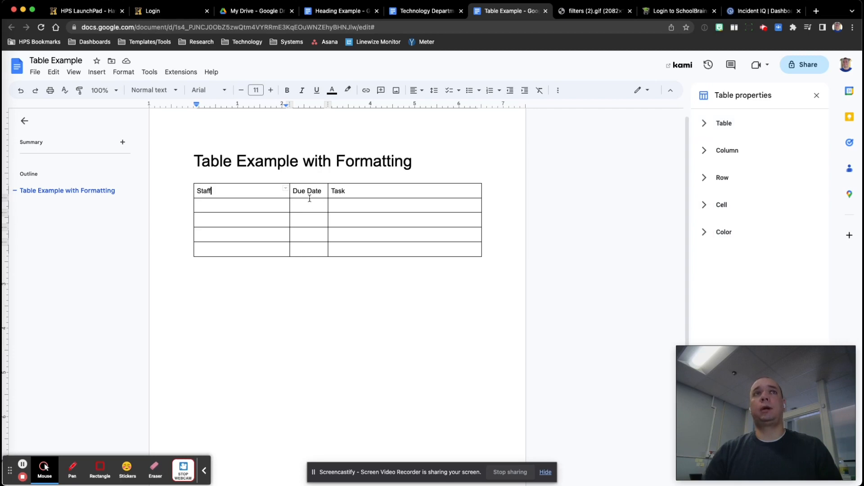
{"action": "left_click", "coordinate": [705, 123]}
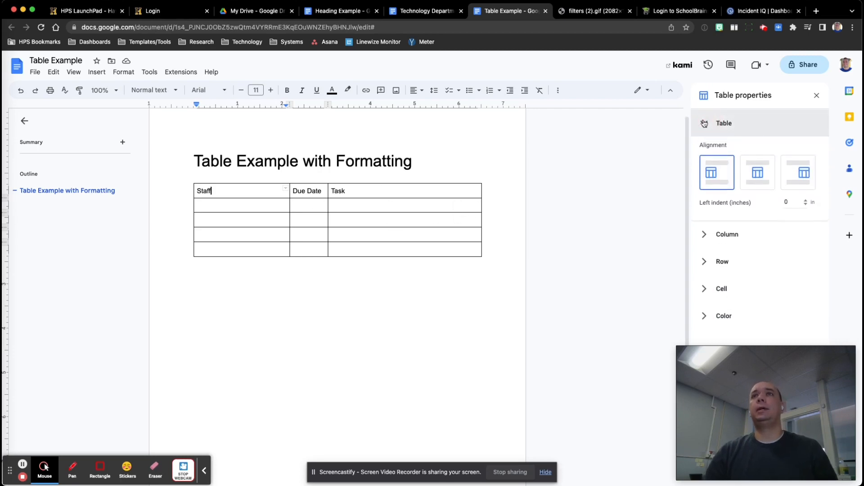
{"action": "left_click", "coordinate": [751, 175]}
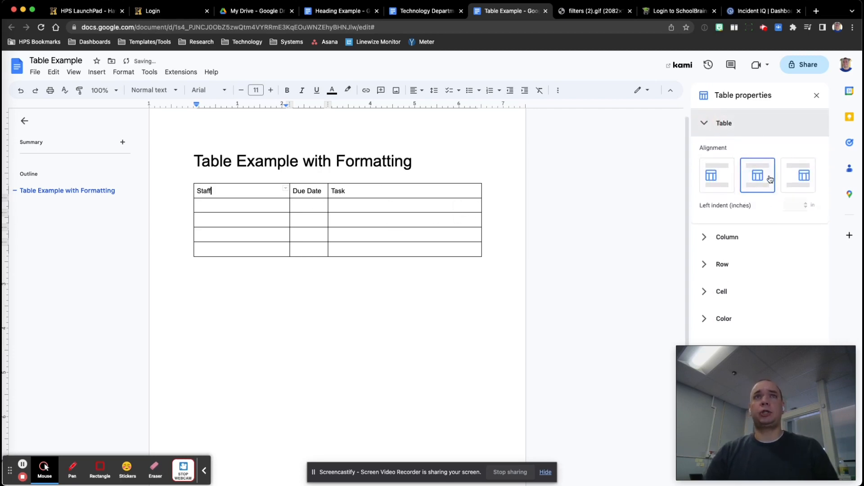
{"action": "left_click", "coordinate": [796, 176]}
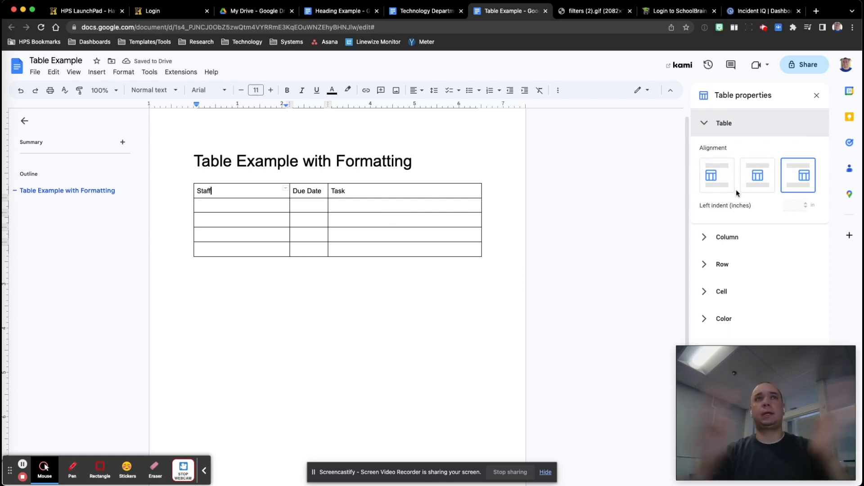
Step: Try a column width of 1 inch for the Staff column and undo the change
{"action": "left_click", "coordinate": [705, 237]}
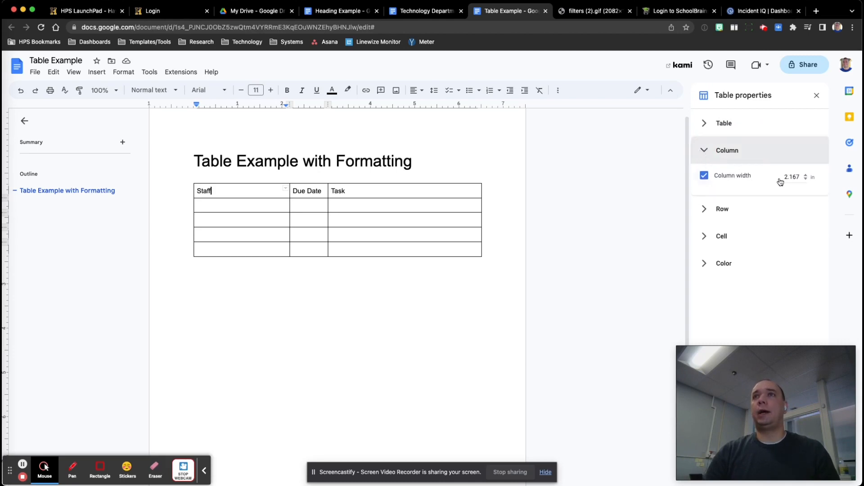
{"action": "left_click", "coordinate": [790, 178]}
{"action": "type", "text": "1"}
{"action": "key", "text": "Tab"}
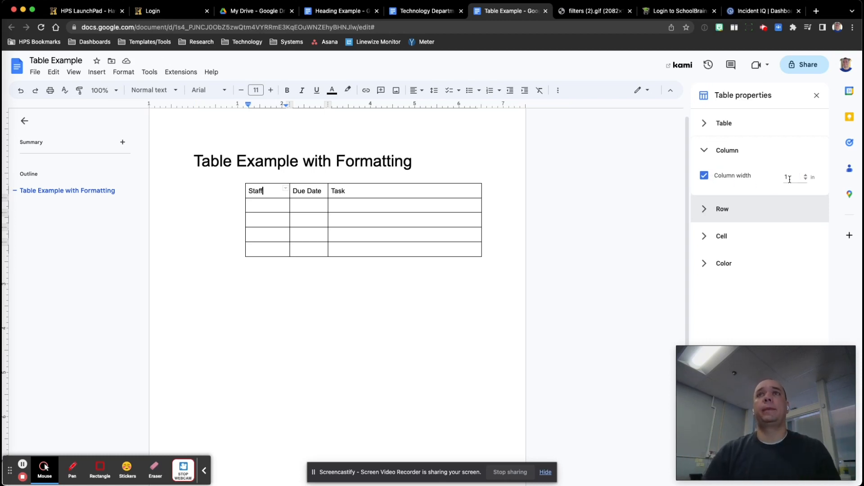
{"action": "key", "text": "super+z"}
Step: Examine the row options and the cell vertical alignment and padding options of the table
{"action": "left_click", "coordinate": [748, 208]}
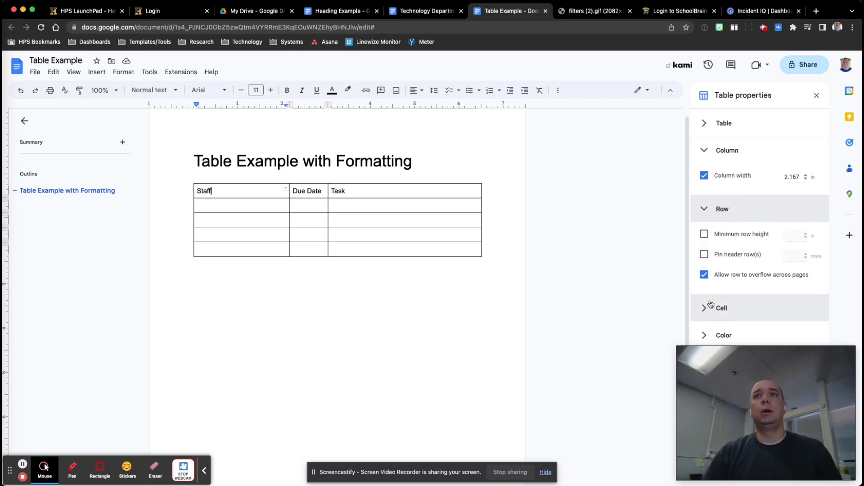
{"action": "left_click", "coordinate": [704, 210]}
{"action": "left_click", "coordinate": [704, 236]}
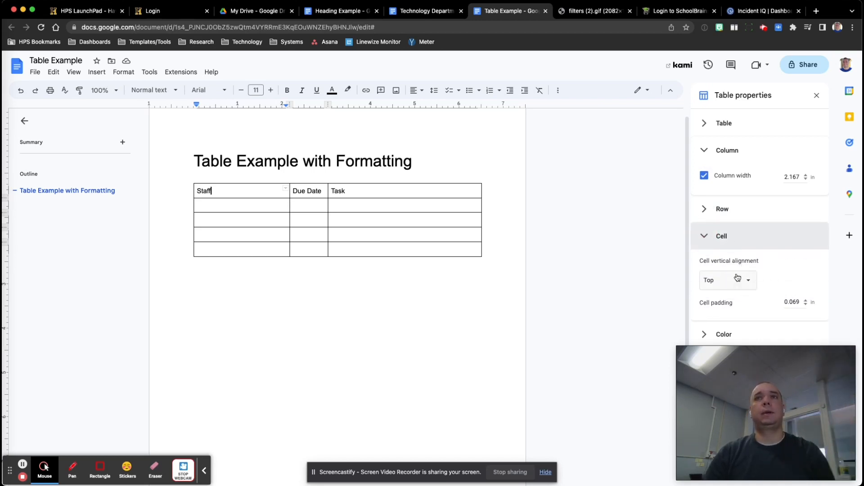
{"action": "left_click", "coordinate": [736, 278]}
{"action": "left_click", "coordinate": [716, 237]}
Step: Fill the header cells Staff, Due Date and Task with a dark grey background color
{"action": "left_click", "coordinate": [707, 269]}
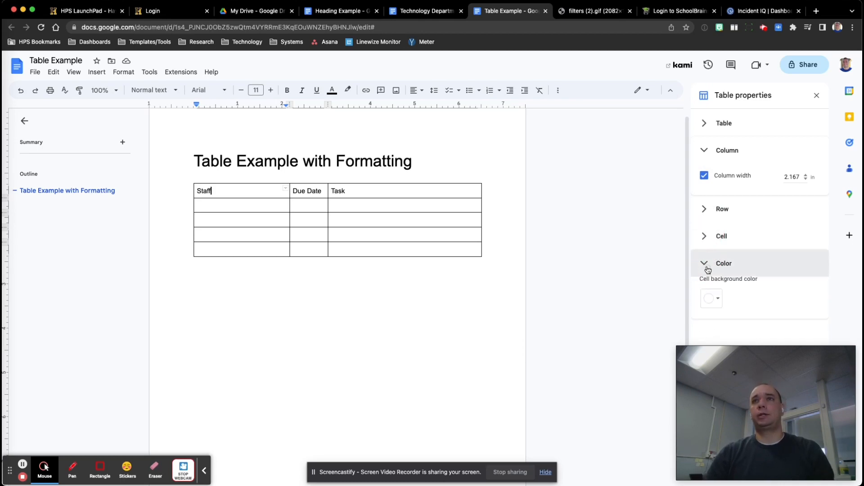
{"action": "left_click_drag", "start_coordinate": [372, 193], "coordinate": [258, 190]}
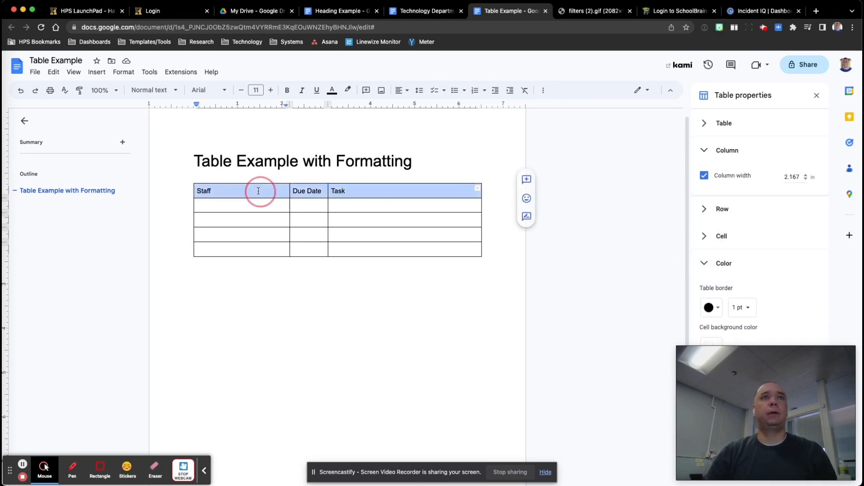
{"action": "left_click", "coordinate": [715, 341]}
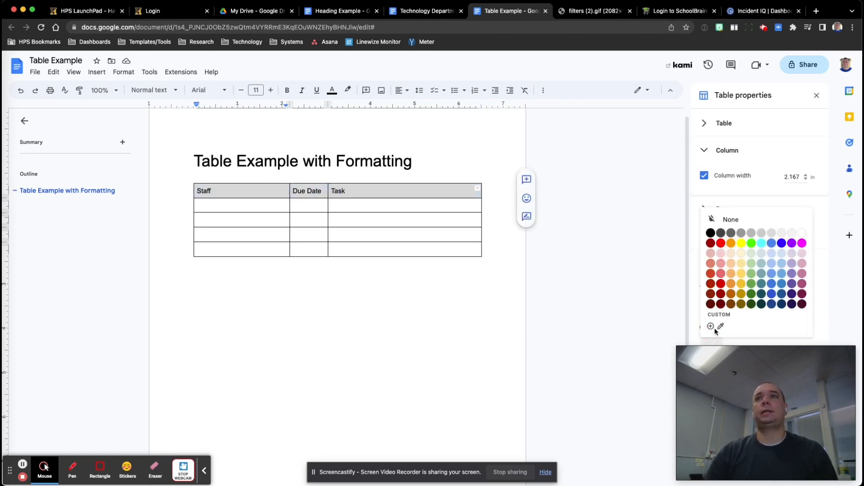
{"action": "left_click", "coordinate": [721, 232]}
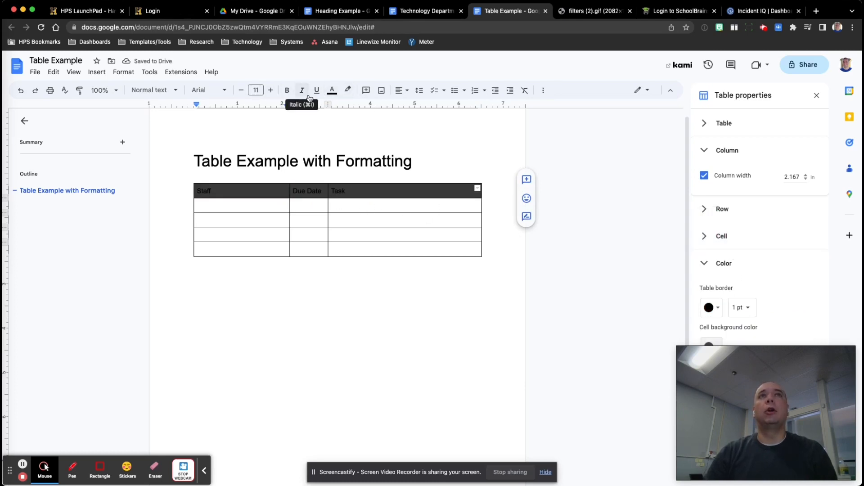
Step: Set the header row's text color to white and close the table properties
{"action": "left_click", "coordinate": [337, 92]}
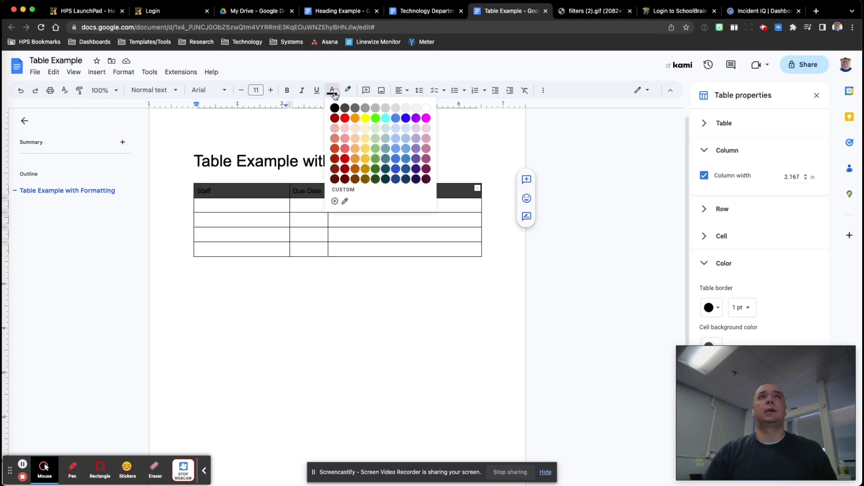
{"action": "left_click", "coordinate": [426, 108]}
{"action": "left_click", "coordinate": [396, 208]}
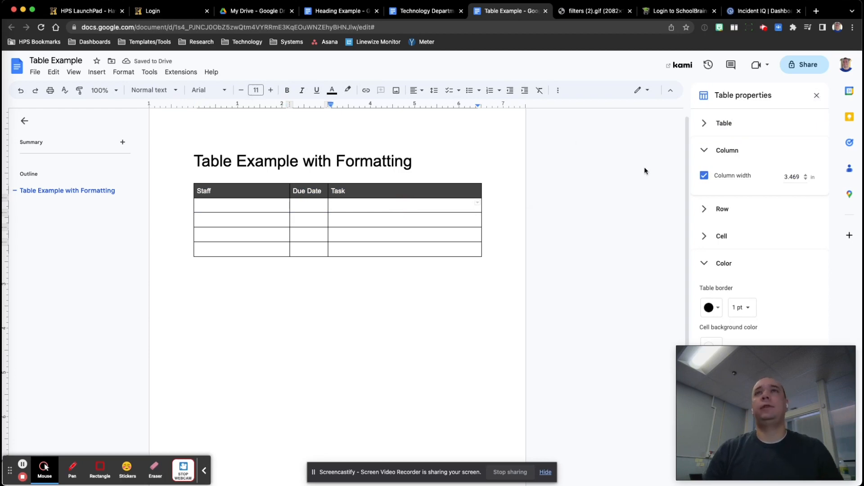
{"action": "left_click", "coordinate": [816, 95]}
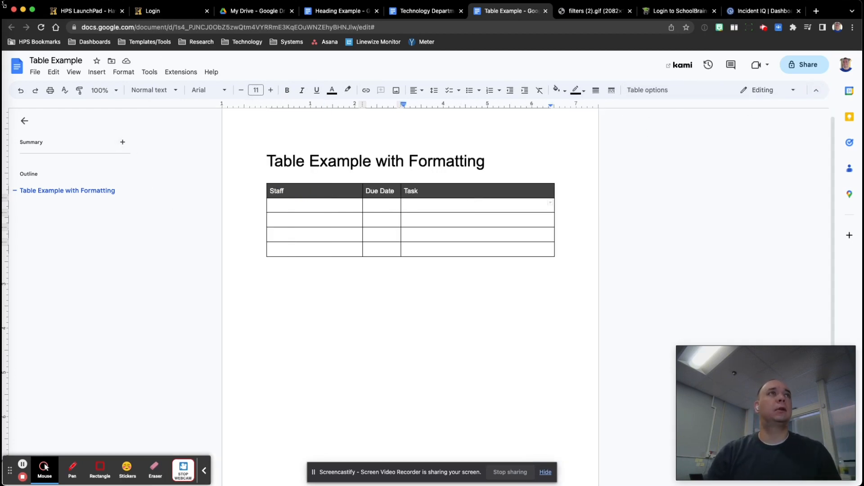
Step: Narrow the browser window to just over half its width and reveal the formatting options hidden by the smaller size
{"action": "left_click_drag", "start_coordinate": [3, 4], "coordinate": [349, 18]}
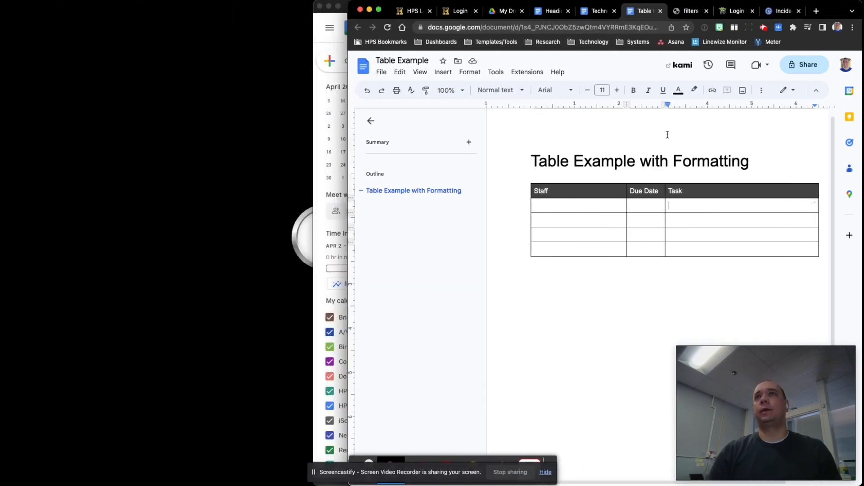
{"action": "left_click", "coordinate": [763, 91]}
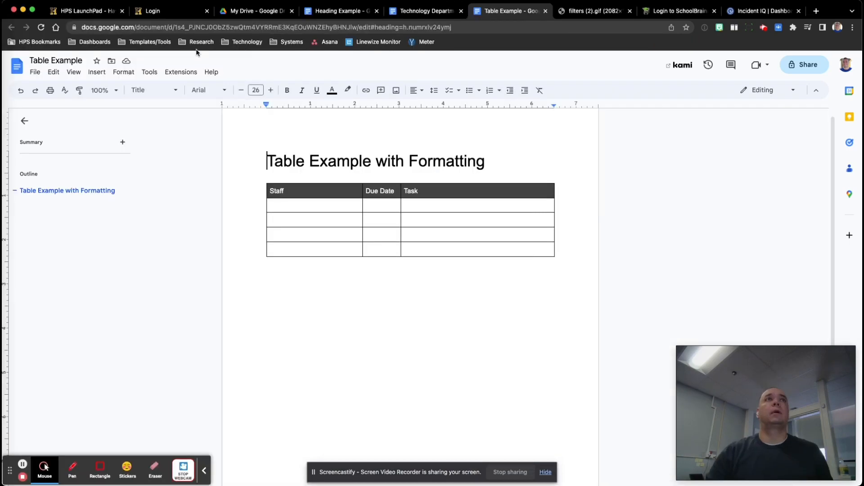
Step: Switch to the HPS LaunchPad page and examine the HPS Bookmarks folder and the page's web address
{"action": "left_click", "coordinate": [83, 11]}
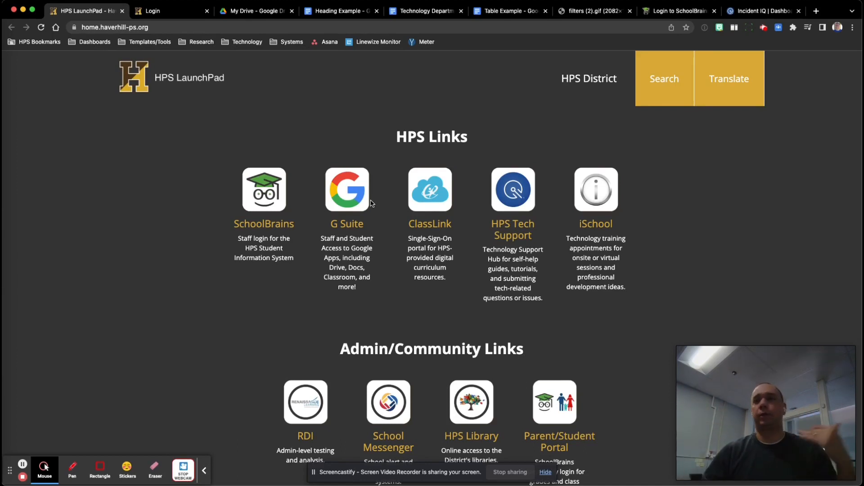
{"action": "left_click", "coordinate": [56, 42]}
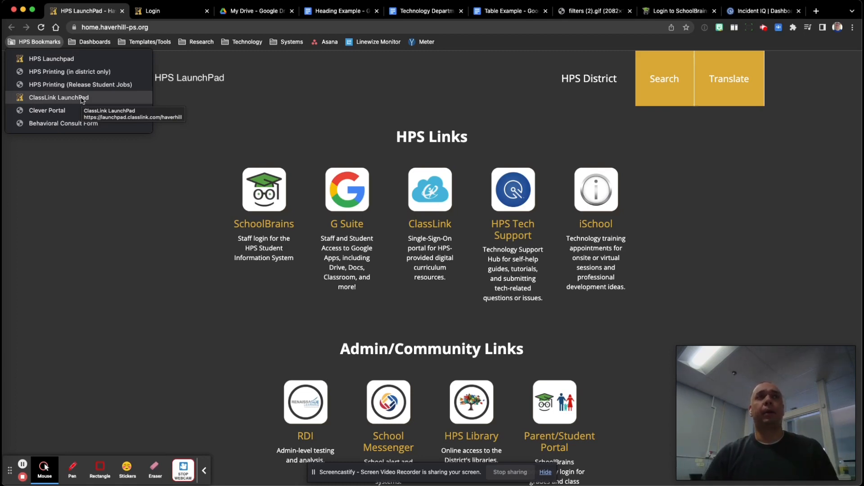
{"action": "left_click", "coordinate": [126, 217]}
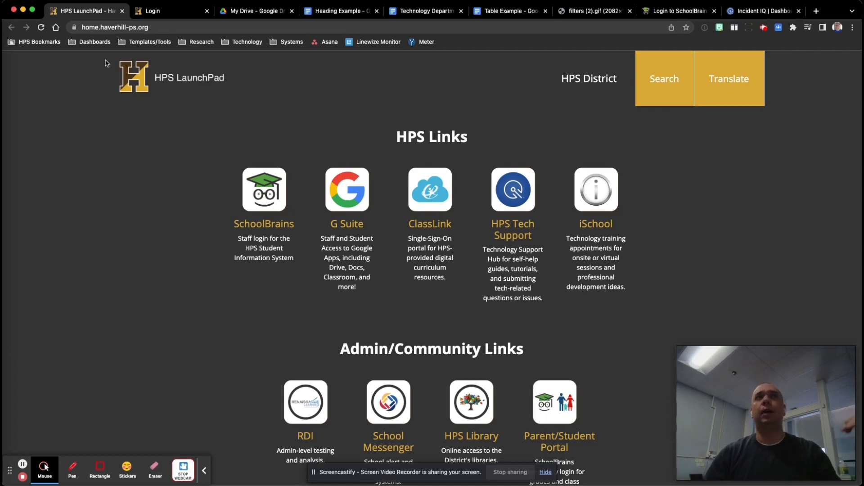
{"action": "left_click", "coordinate": [167, 27]}
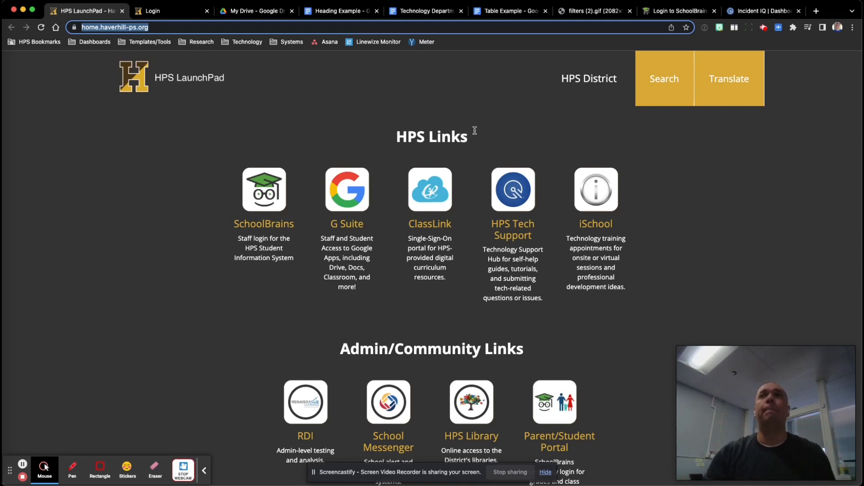
{"action": "left_click", "coordinate": [660, 112]}
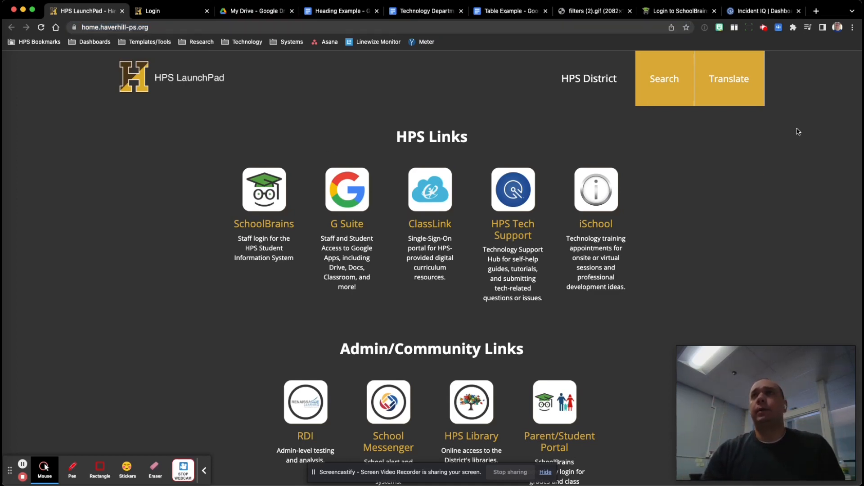
Step: Open the browser's On startup settings
{"action": "left_click", "coordinate": [852, 27]}
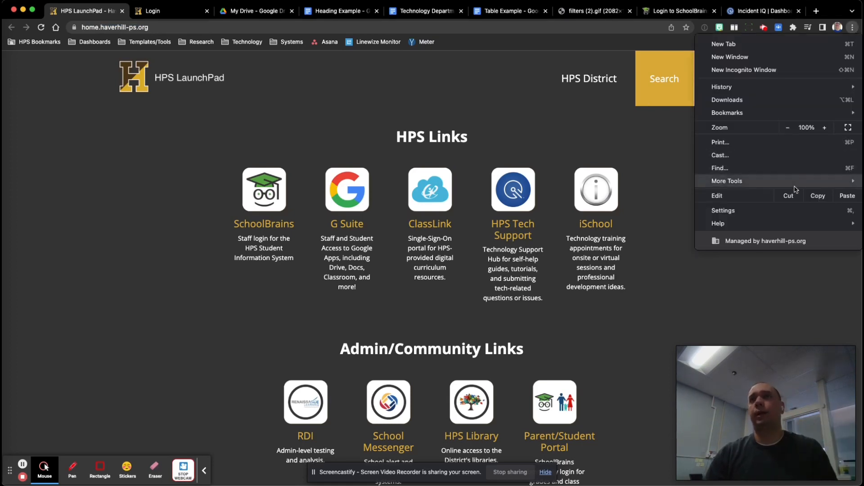
{"action": "left_click", "coordinate": [784, 213]}
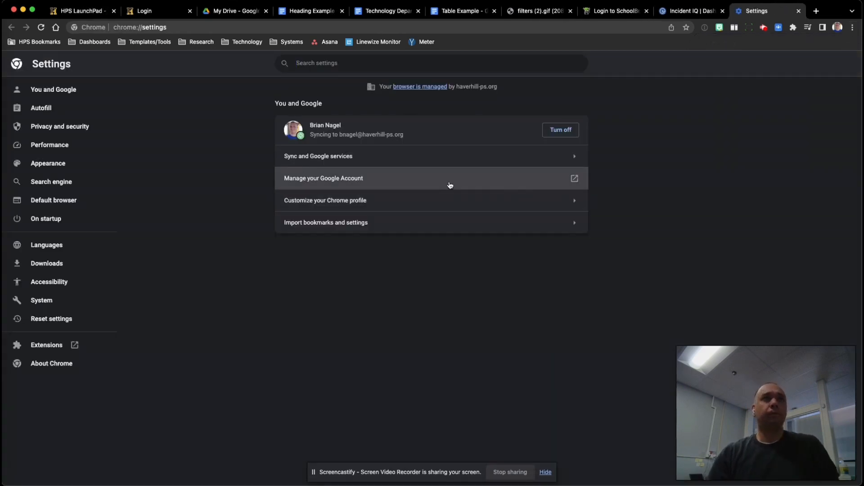
{"action": "left_click", "coordinate": [62, 224]}
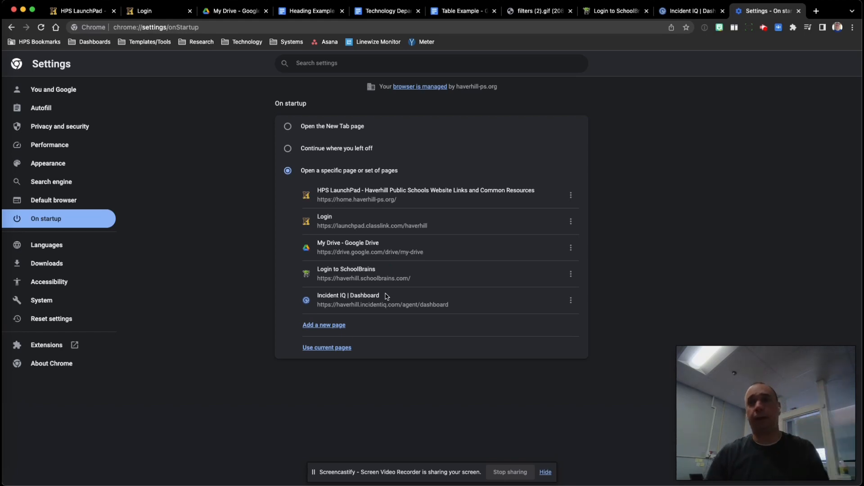
Step: Try to add gmail.com as a startup page, cancel it, and check the actions available for the Incident IQ | Dashboard entry
{"action": "left_click", "coordinate": [319, 326]}
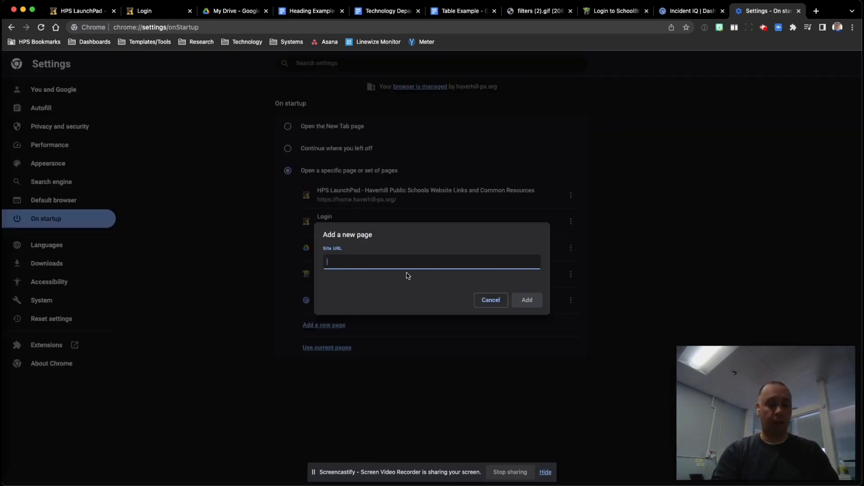
{"action": "type", "text": "gmail.com"}
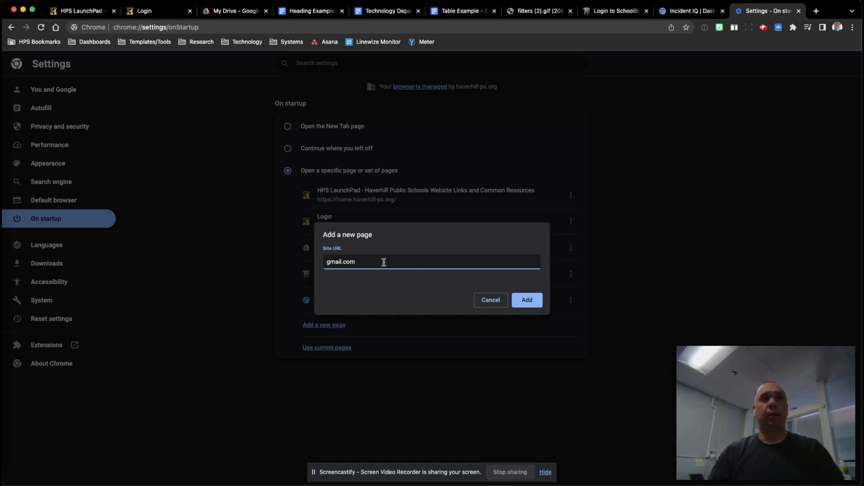
{"action": "key", "text": "Escape"}
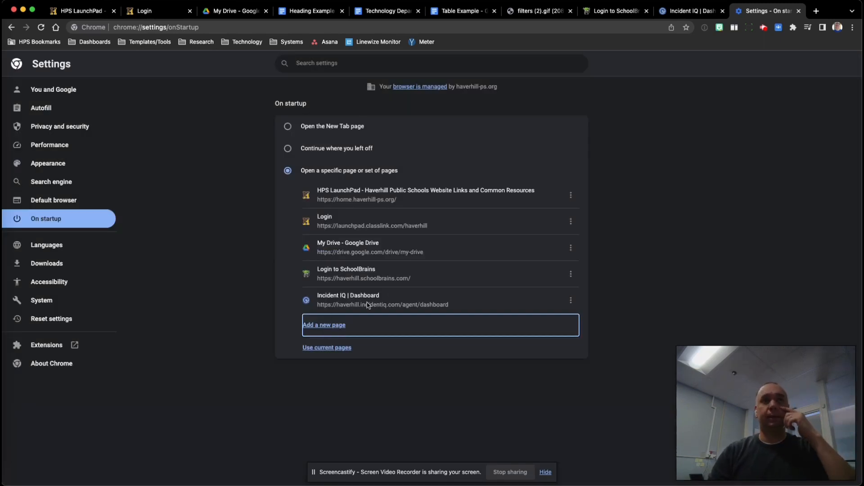
{"action": "left_click", "coordinate": [570, 300]}
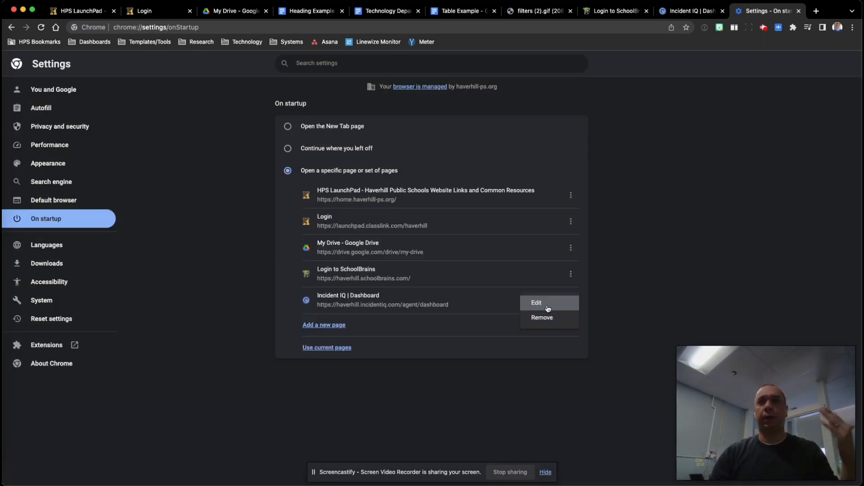
{"action": "left_click", "coordinate": [587, 297]}
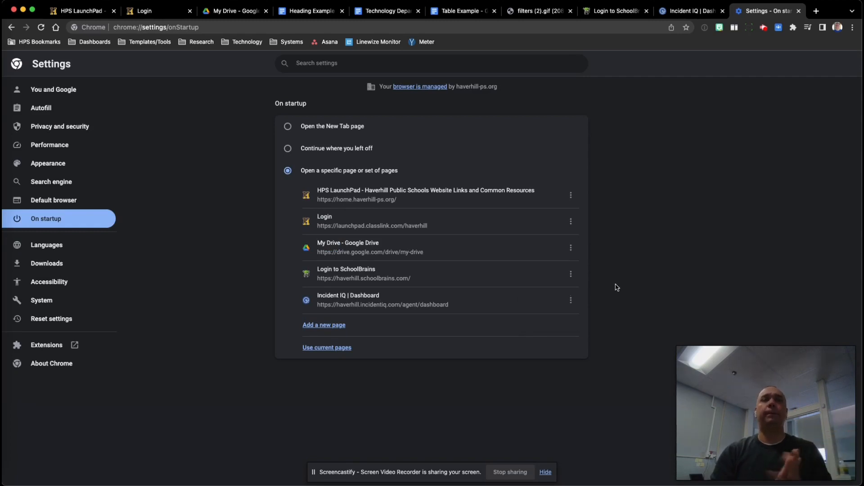